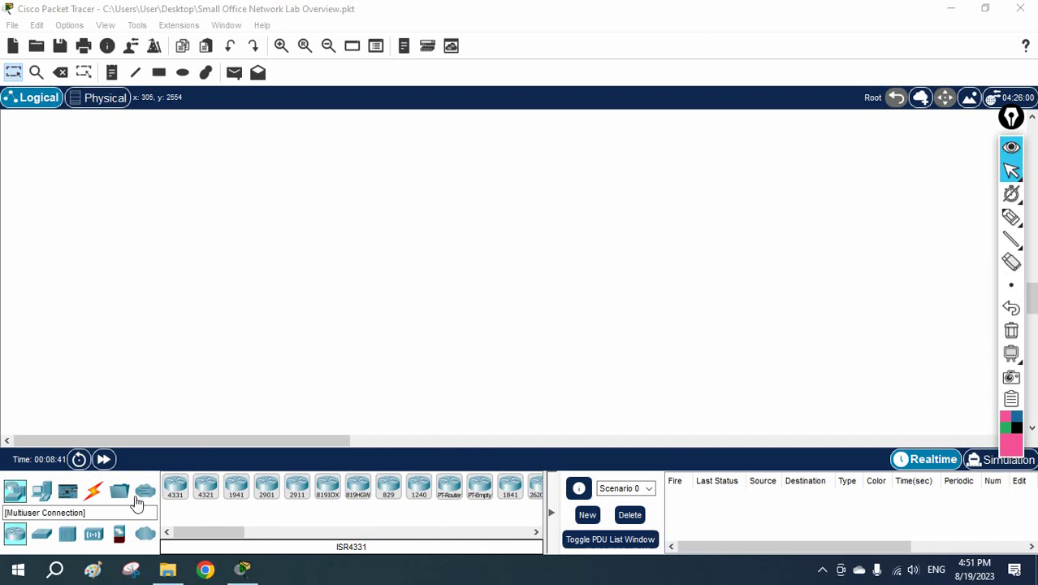
Place two 2960 switches, Switch8 and Switch9, side by side on the workspace.
{"action": "left_click", "coordinate": [42, 533]}
{"action": "left_click", "coordinate": [176, 487]}
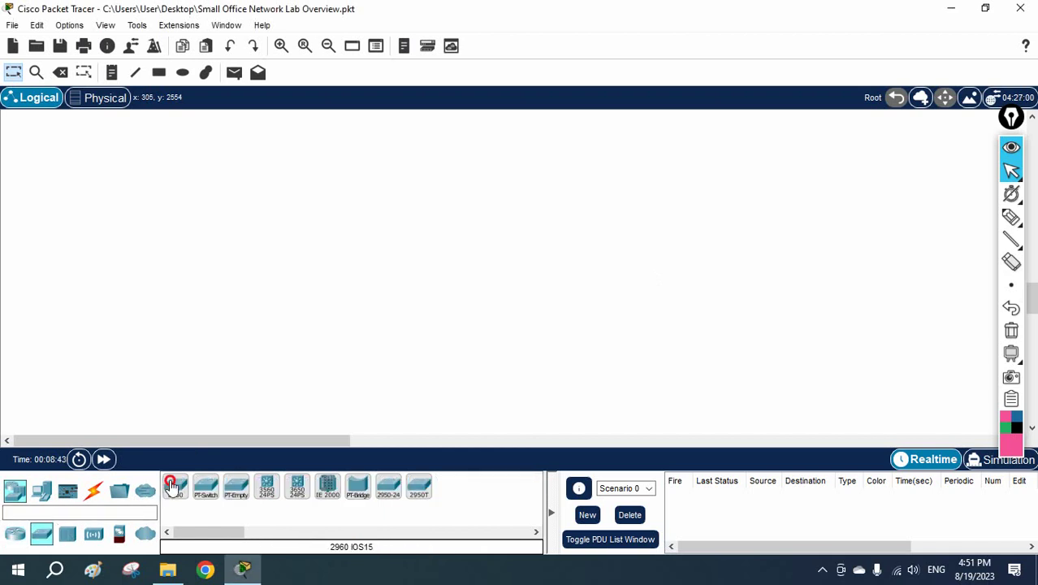
{"action": "left_click", "coordinate": [276, 209]}
{"action": "left_click", "coordinate": [465, 208]}
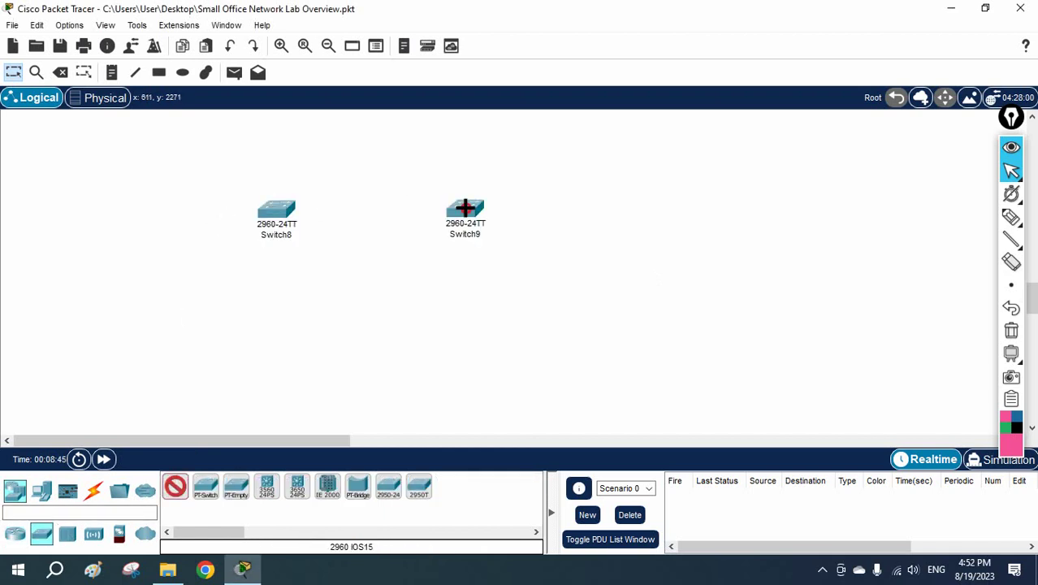
Link Switch8 and Switch9 with two automatic cables on Fa0/1 and Fa0/2.
{"action": "left_click", "coordinate": [94, 491]}
{"action": "left_click", "coordinate": [175, 487]}
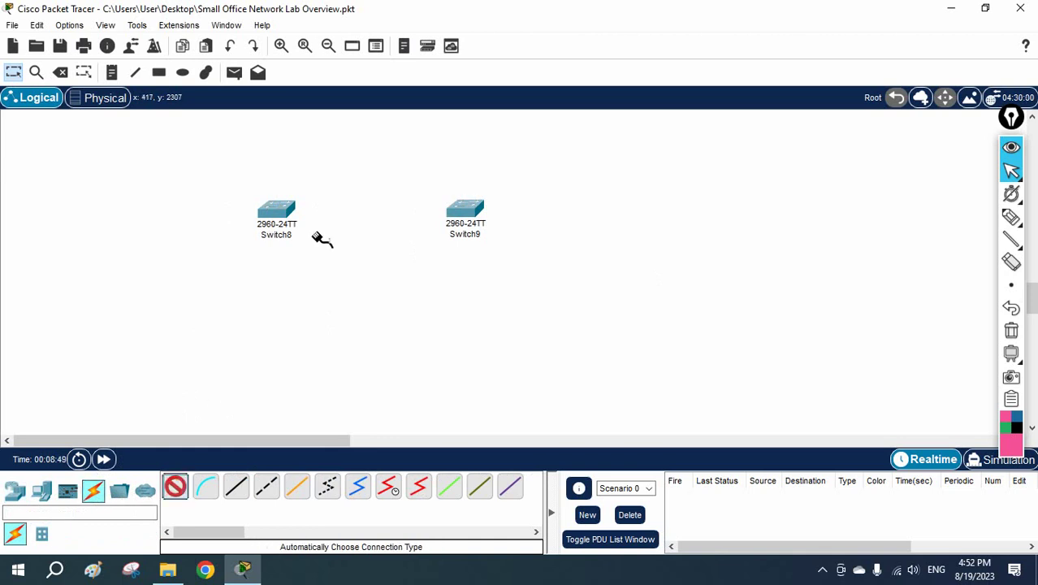
{"action": "left_click", "coordinate": [288, 210]}
{"action": "left_click", "coordinate": [463, 210]}
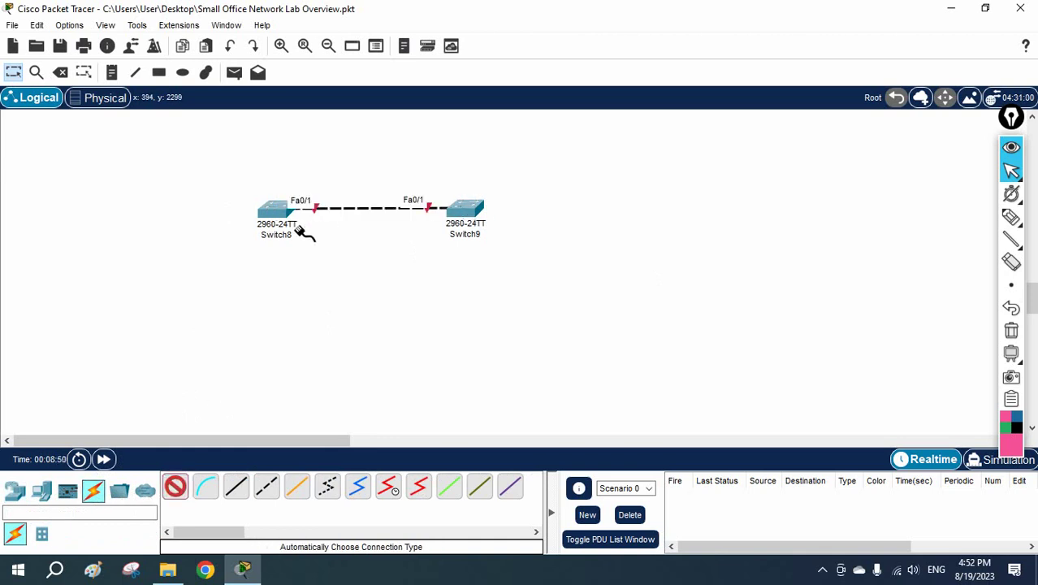
{"action": "left_click", "coordinate": [290, 214]}
{"action": "left_click", "coordinate": [448, 214]}
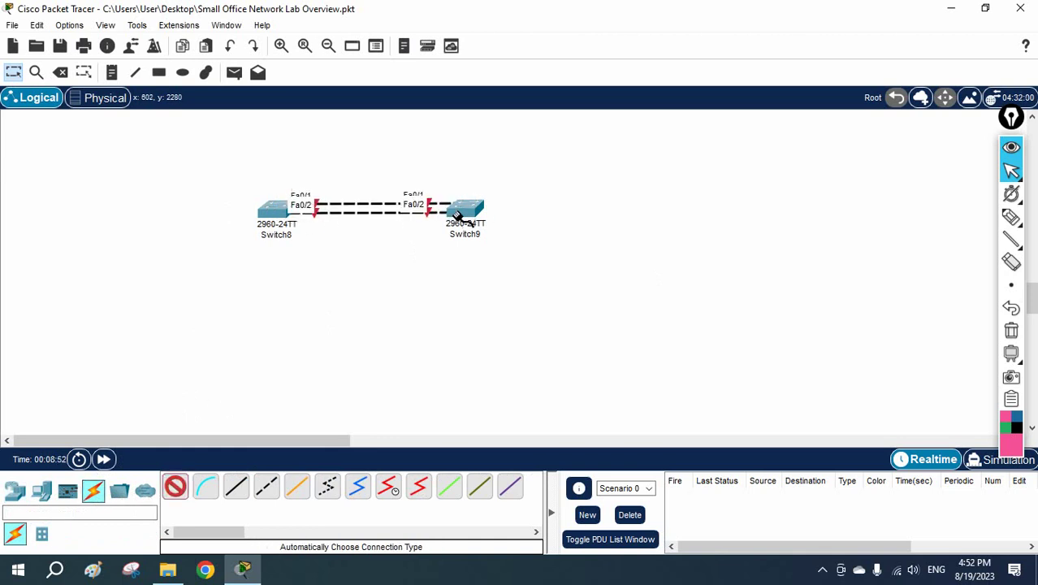
{"action": "key", "text": "Escape"}
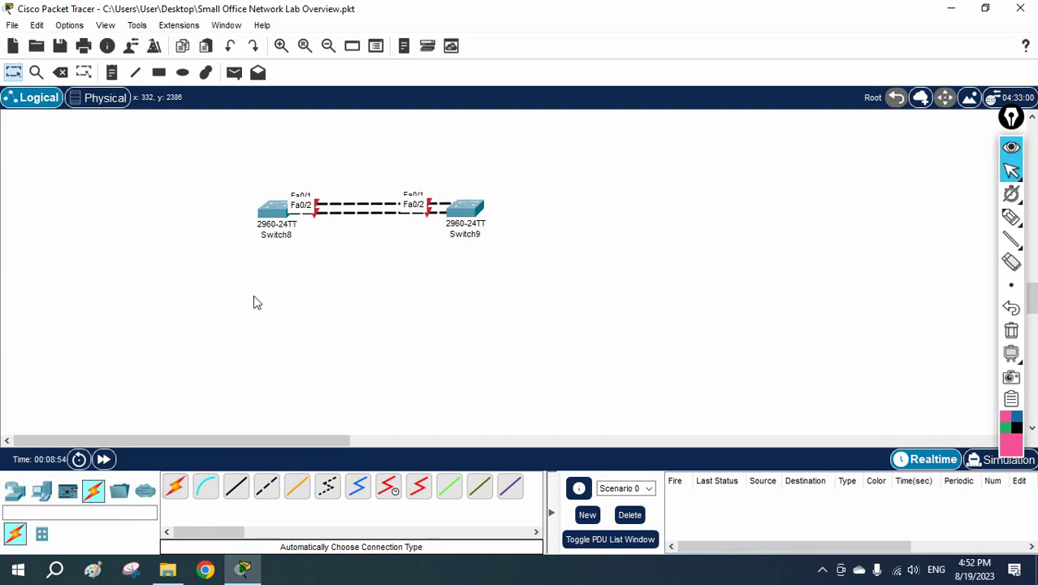
Place four generic PCs, PC1 and PC2 below Switch8, PC3 and PC4 below Switch9.
{"action": "left_click", "coordinate": [41, 490]}
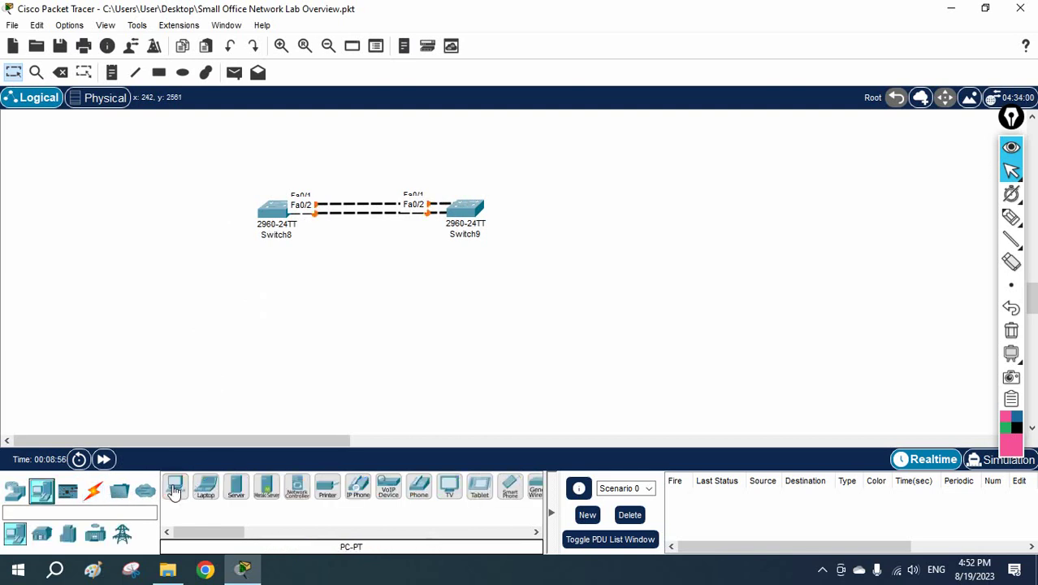
{"action": "left_click", "coordinate": [174, 486]}
{"action": "left_click", "coordinate": [208, 318]}
{"action": "left_click", "coordinate": [175, 486]}
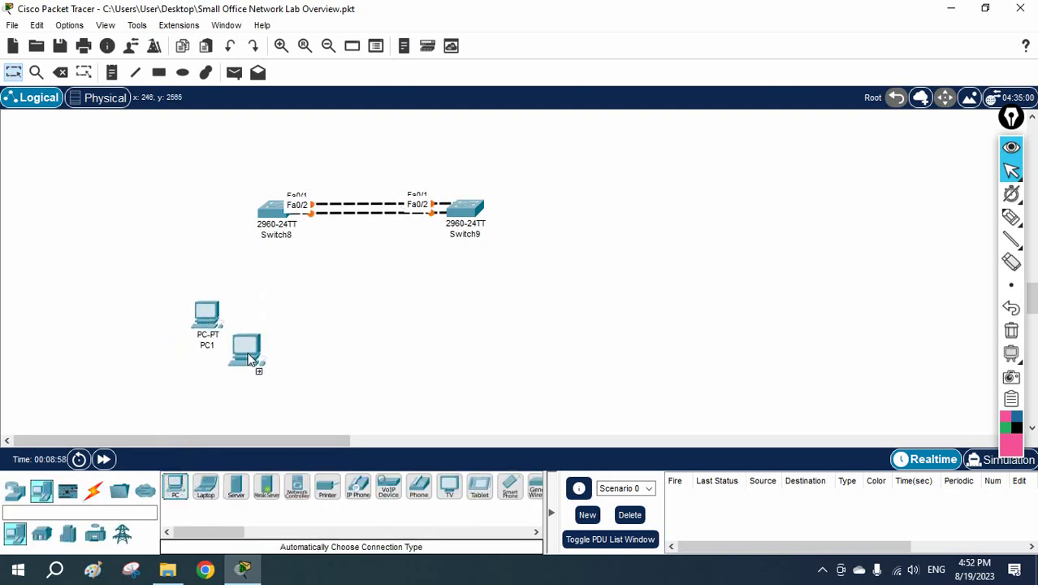
{"action": "left_click", "coordinate": [283, 318]}
{"action": "left_click", "coordinate": [175, 485]}
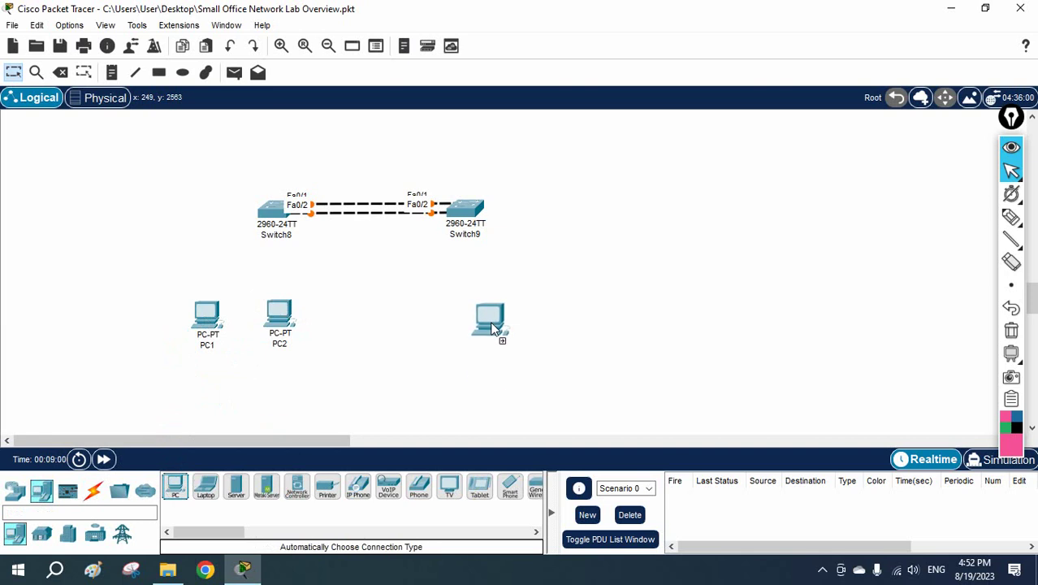
{"action": "left_click", "coordinate": [449, 325]}
{"action": "left_click", "coordinate": [175, 486]}
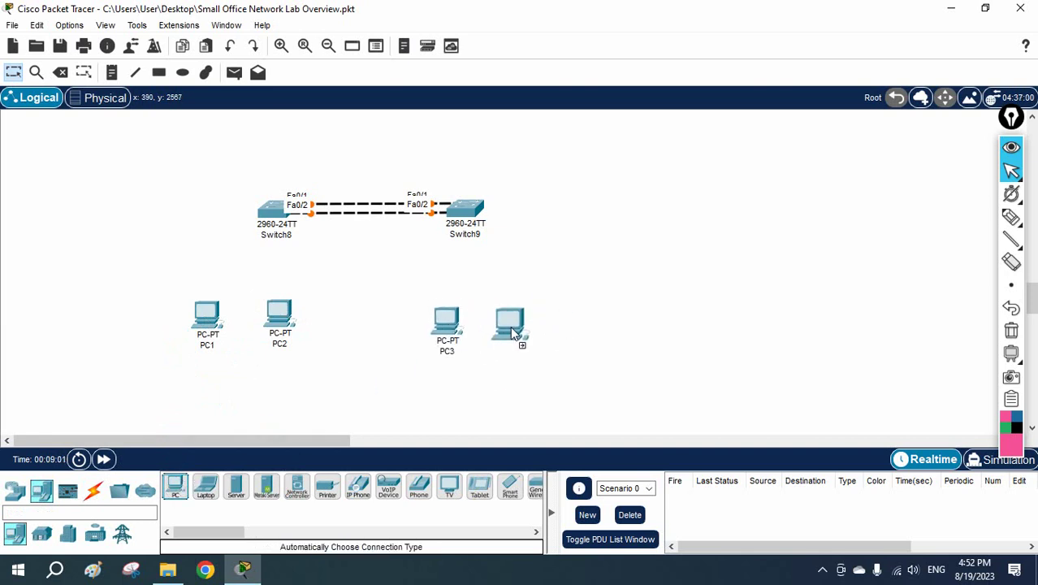
{"action": "left_click", "coordinate": [511, 326]}
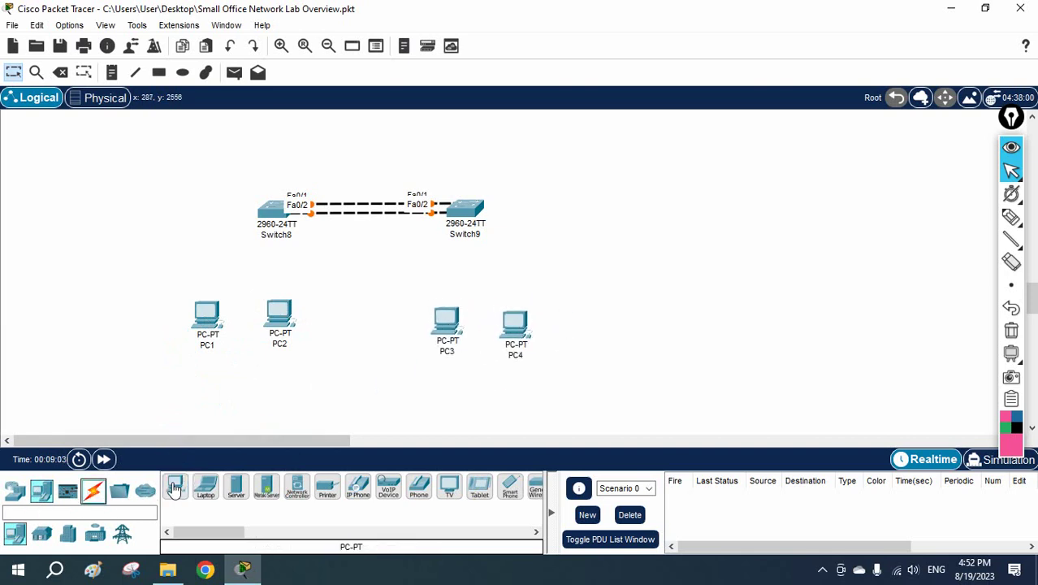
Cable PC1 and PC2 to Switch8 and PC3 and PC4 to Switch9 on Fa0/3–Fa0/4.
{"action": "left_click", "coordinate": [93, 490]}
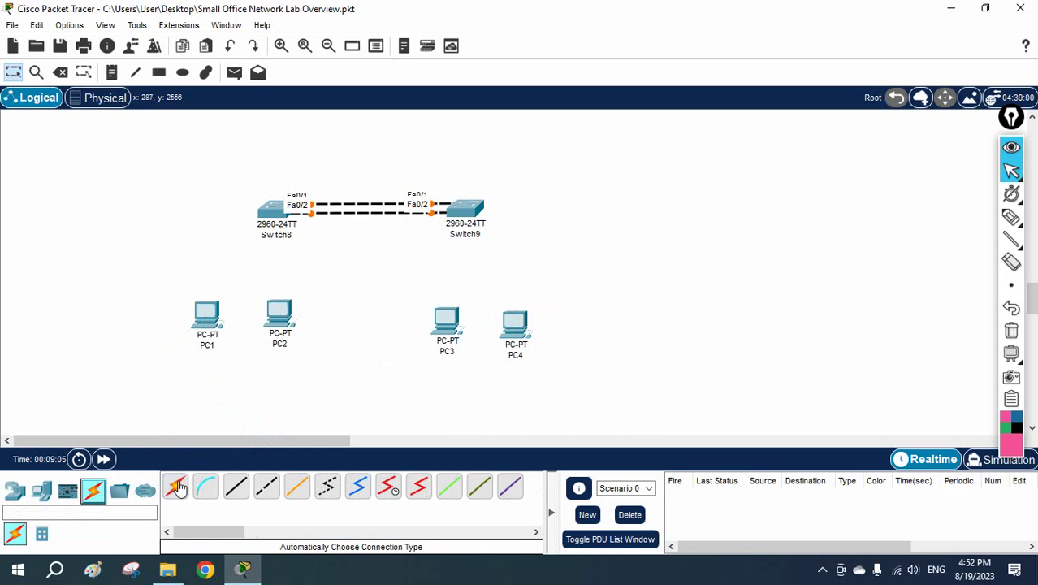
{"action": "left_click", "coordinate": [176, 486]}
{"action": "left_click", "coordinate": [211, 319]}
{"action": "left_click", "coordinate": [273, 224]}
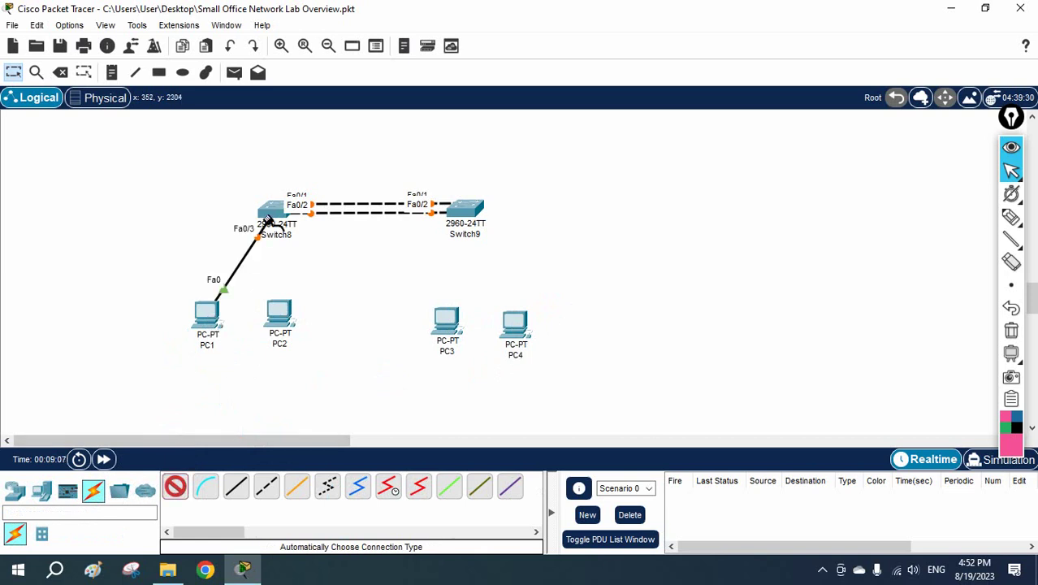
{"action": "left_click", "coordinate": [280, 317]}
{"action": "left_click", "coordinate": [275, 219]}
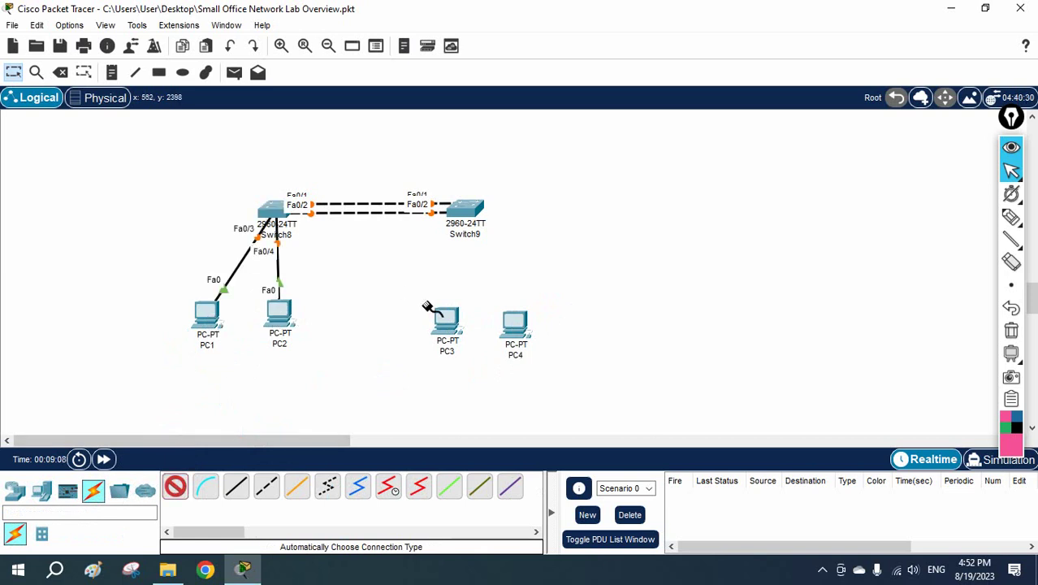
{"action": "left_click", "coordinate": [469, 215]}
{"action": "left_click", "coordinate": [516, 322]}
{"action": "left_click", "coordinate": [467, 217]}
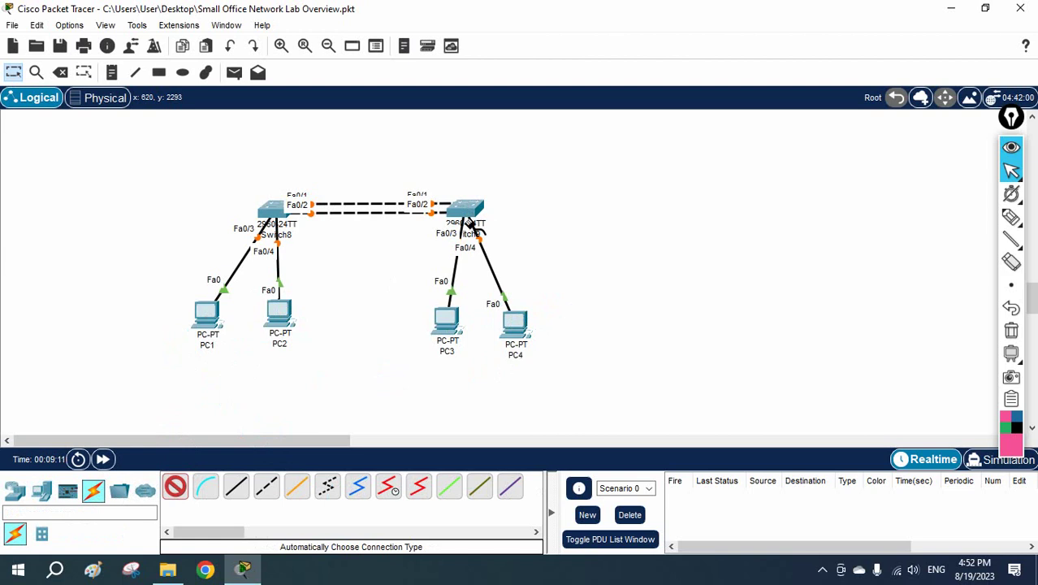
{"action": "key", "text": "Escape"}
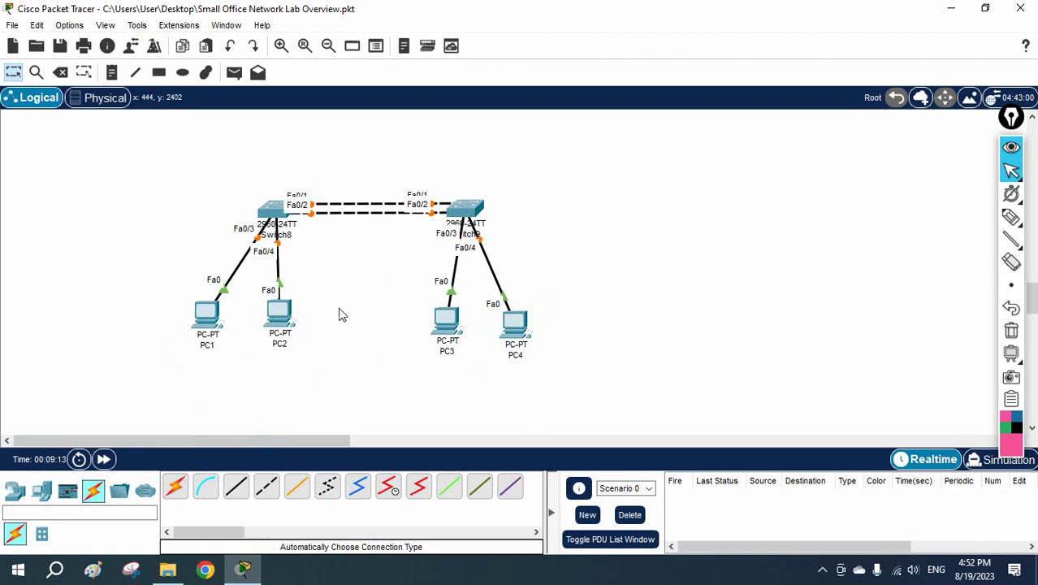
Zoom in on the topology and select PC1.
{"action": "left_click", "coordinate": [280, 47]}
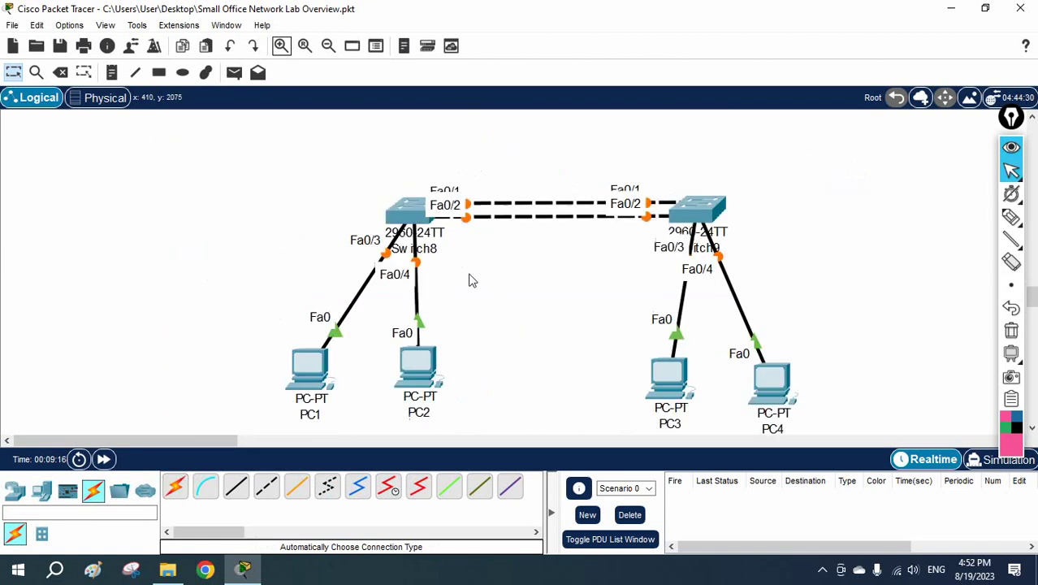
{"action": "scroll", "coordinate": [468, 280], "scroll_direction": "down", "scroll_amount": 2}
{"action": "scroll", "coordinate": [468, 276], "scroll_direction": "up", "scroll_amount": 1}
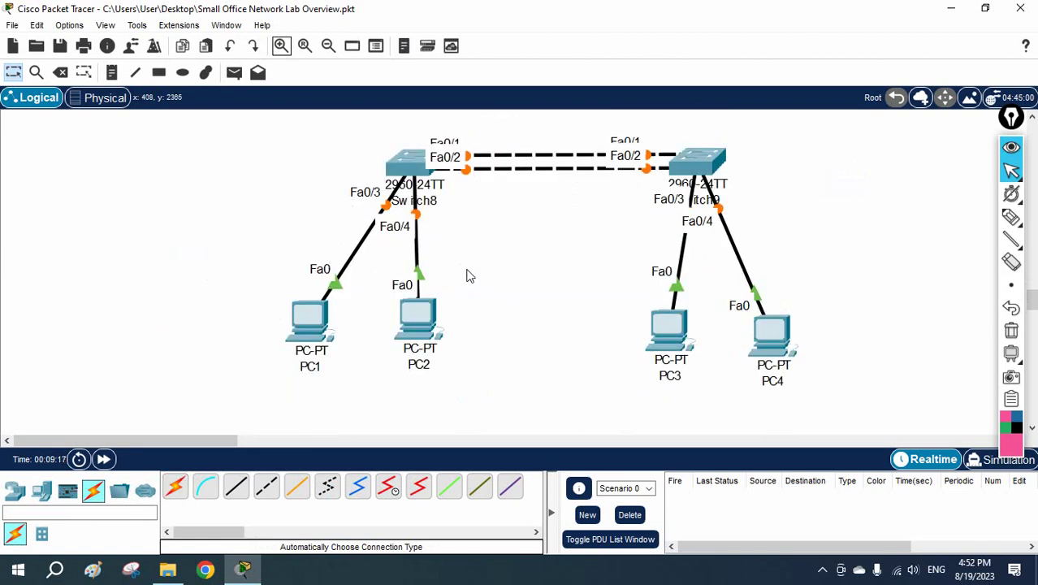
{"action": "left_click", "coordinate": [315, 368]}
Give PC1 static IPv4 address 192.168.1.1 with mask 255.255.255.0.
{"action": "left_click", "coordinate": [307, 318]}
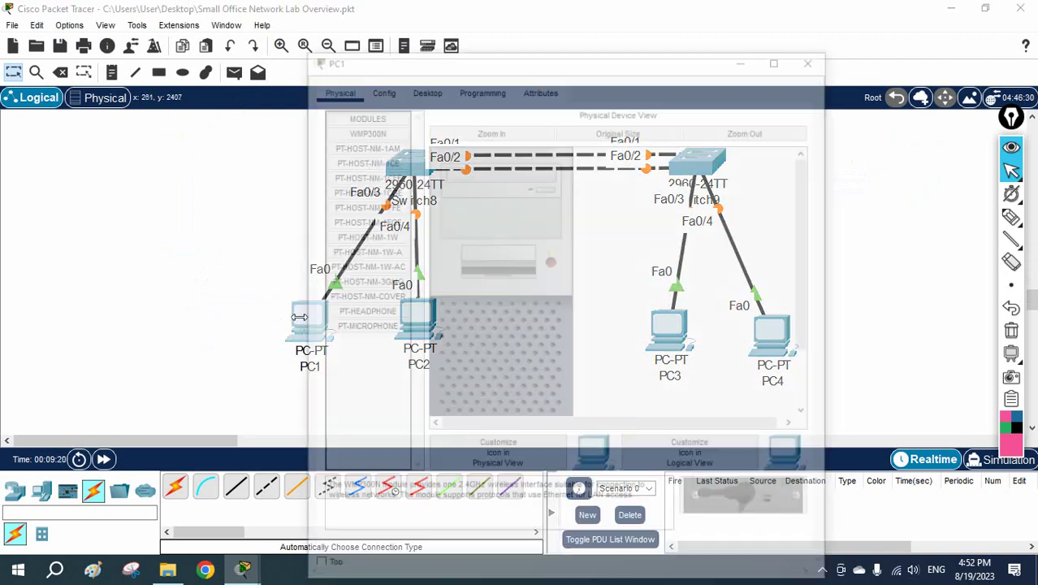
{"action": "left_click", "coordinate": [423, 55]}
{"action": "left_click", "coordinate": [366, 115]}
{"action": "left_click", "coordinate": [538, 162]}
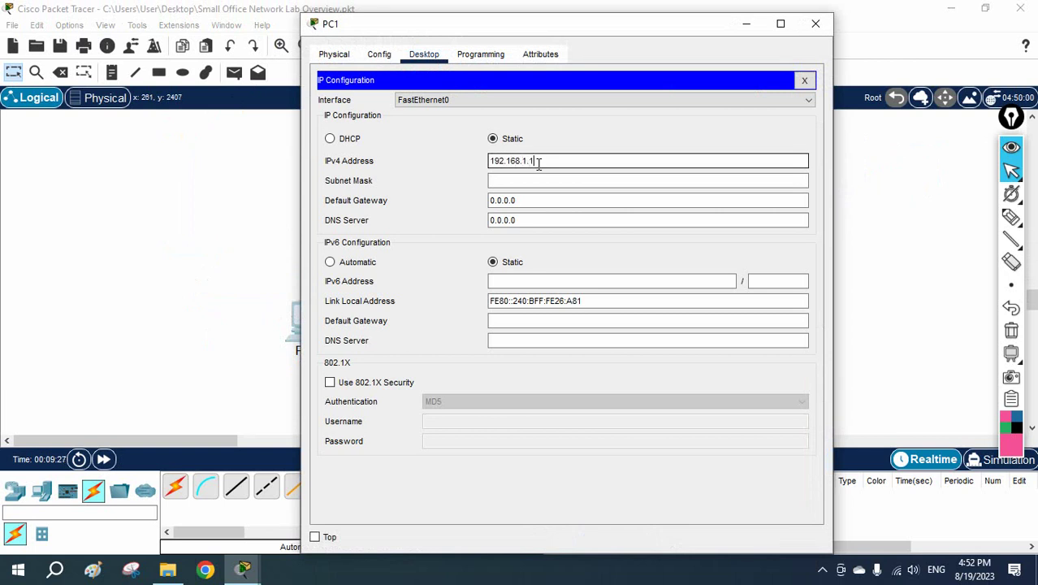
{"action": "key", "text": "Tab"}
{"action": "left_click", "coordinate": [541, 162]}
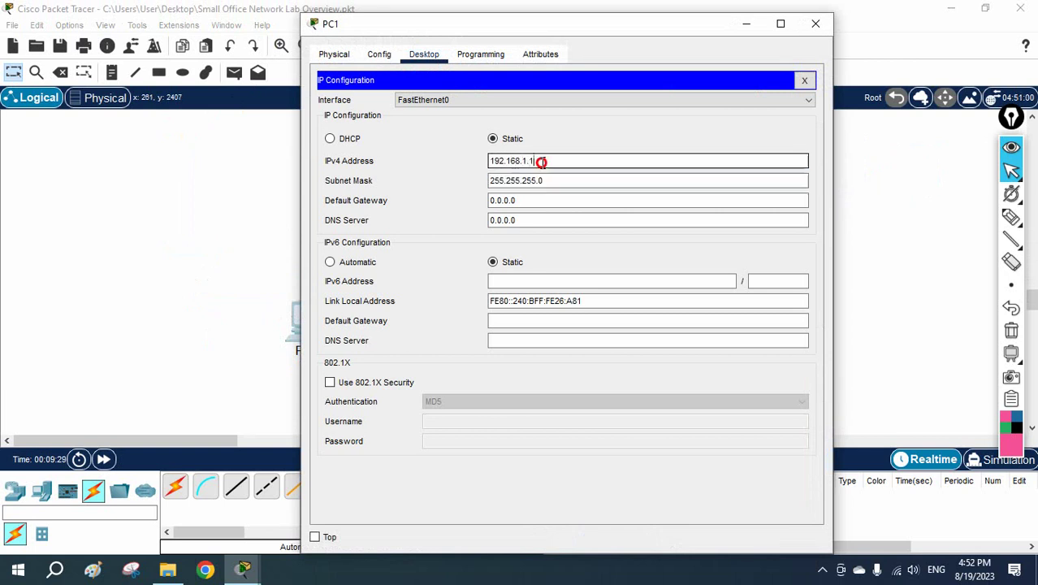
{"action": "left_click_drag", "start_coordinate": [541, 162], "coordinate": [475, 156]}
{"action": "key", "text": "ctrl+c"}
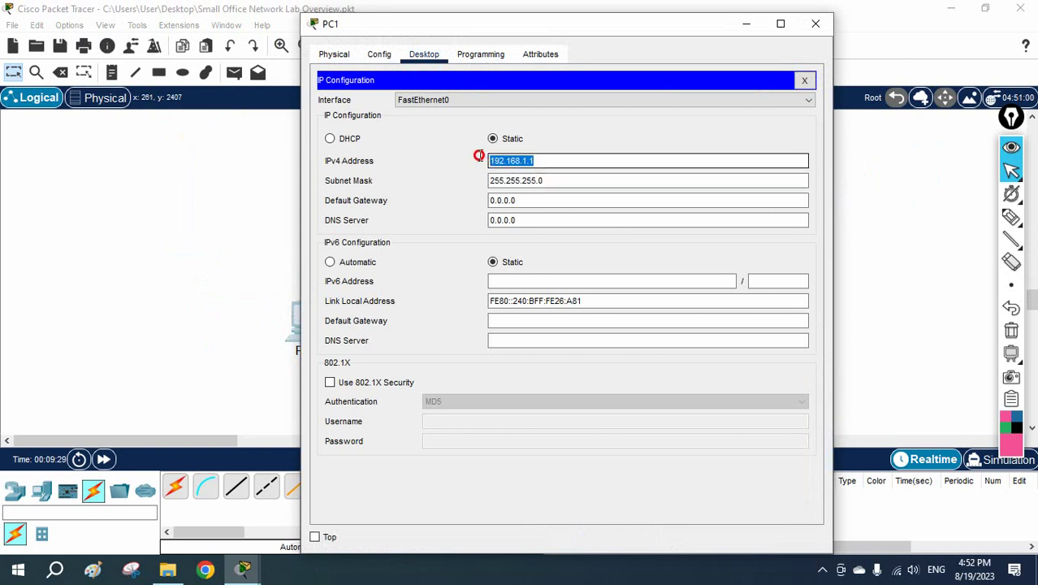
{"action": "left_click", "coordinate": [815, 24]}
Give PC2 static IPv4 address 192.168.1.2 with mask 255.255.255.0.
{"action": "left_click", "coordinate": [417, 315]}
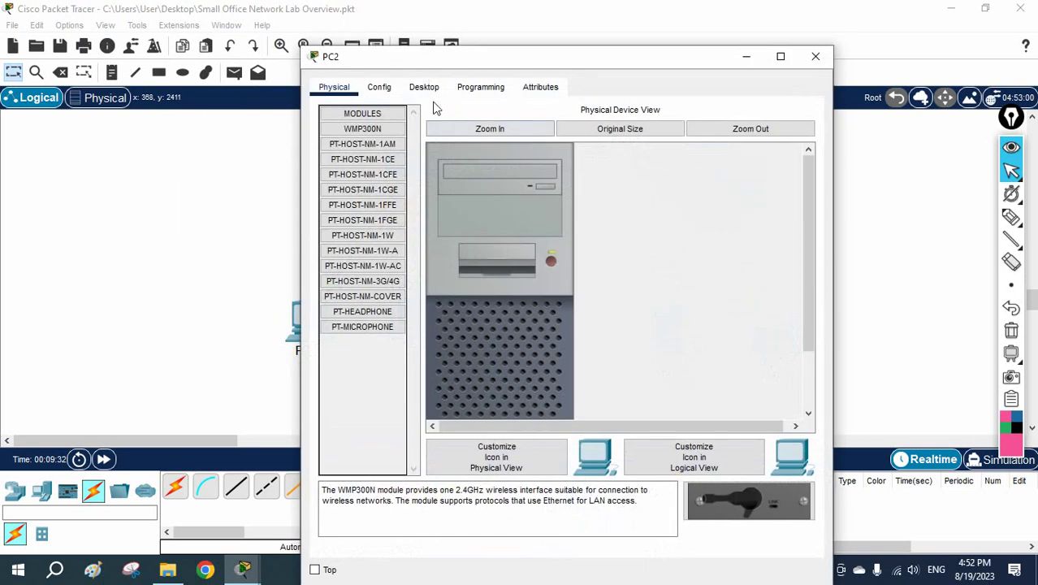
{"action": "left_click", "coordinate": [423, 87]}
{"action": "left_click", "coordinate": [363, 144]}
{"action": "left_click", "coordinate": [509, 194]}
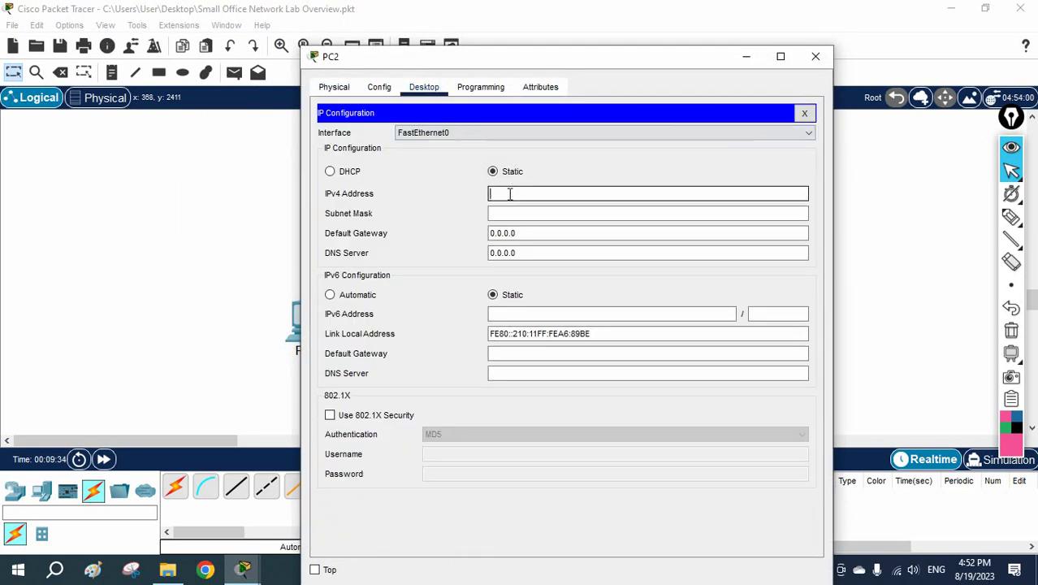
{"action": "key", "text": "ctrl+v"}
{"action": "left_click", "coordinate": [521, 212]}
{"action": "left_click", "coordinate": [578, 193]}
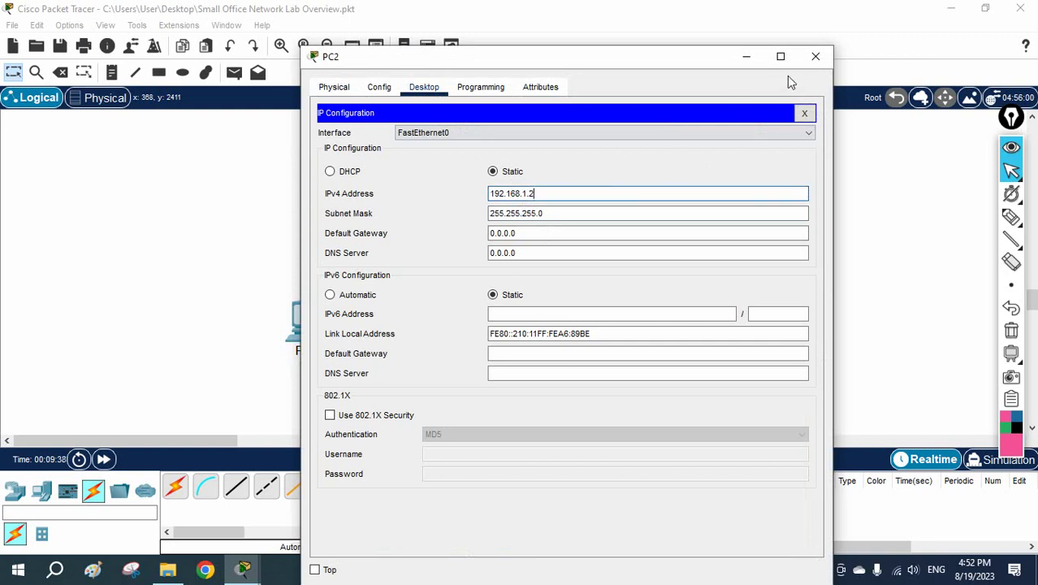
Set PC3's IPv4 address with default mask 255.255.255.0 and recheck its desktop.
{"action": "left_click", "coordinate": [816, 56]}
{"action": "left_click", "coordinate": [670, 345]}
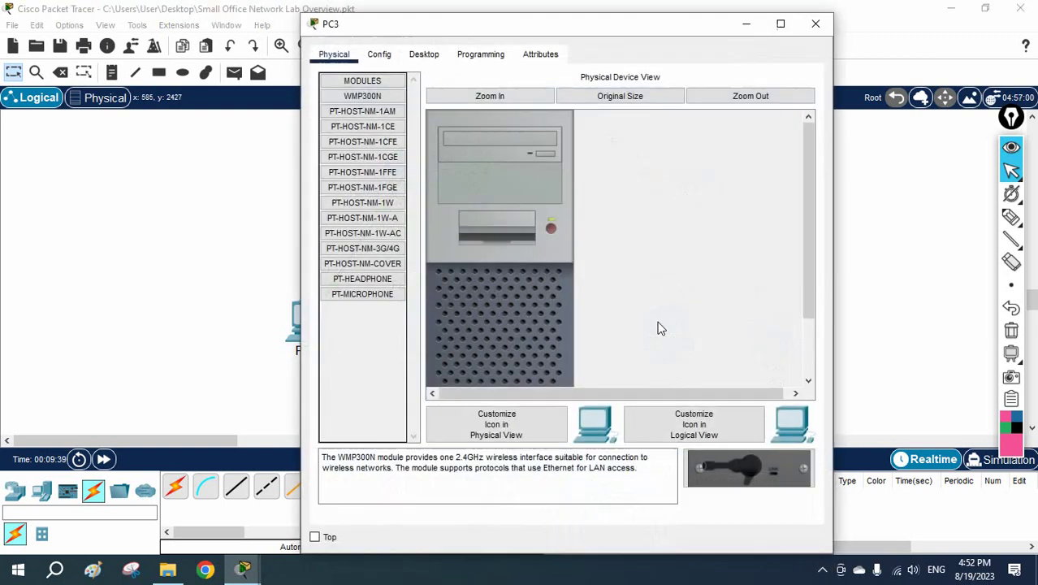
{"action": "left_click", "coordinate": [423, 54]}
{"action": "left_click", "coordinate": [364, 111]}
{"action": "left_click", "coordinate": [537, 164]}
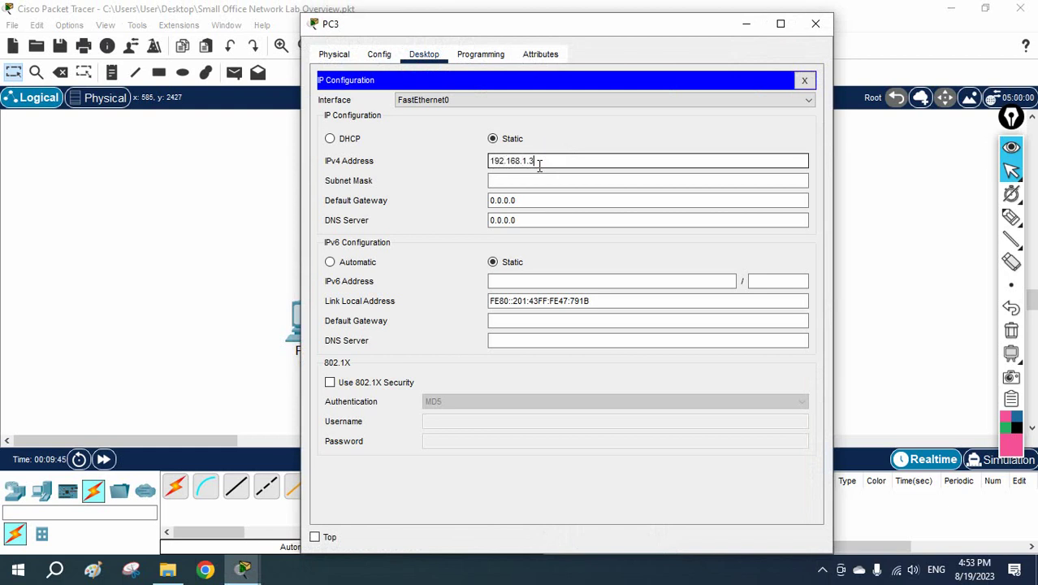
{"action": "left_click", "coordinate": [589, 181]}
{"action": "left_click", "coordinate": [815, 24]}
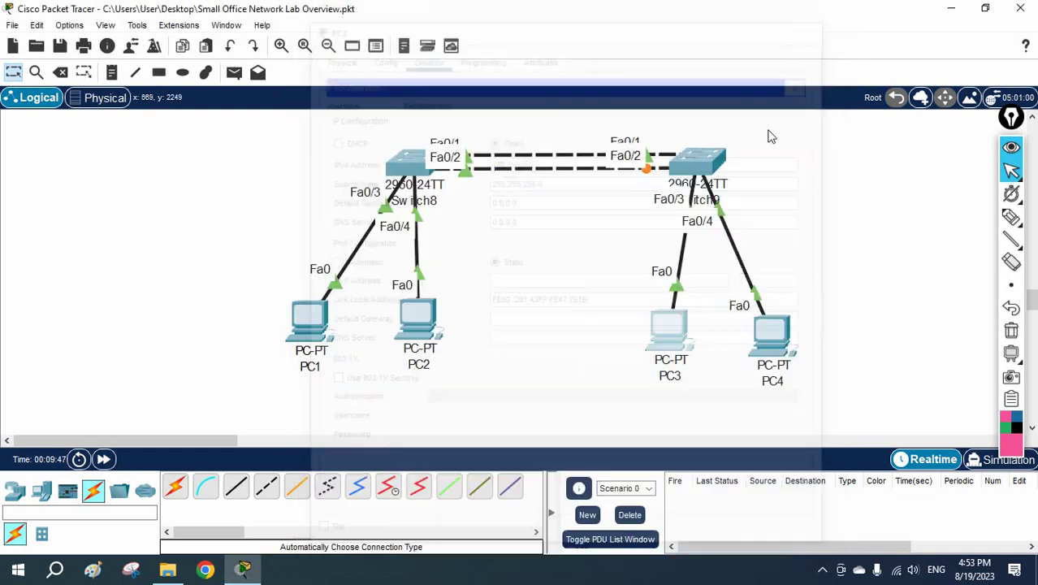
{"action": "left_click", "coordinate": [670, 324]}
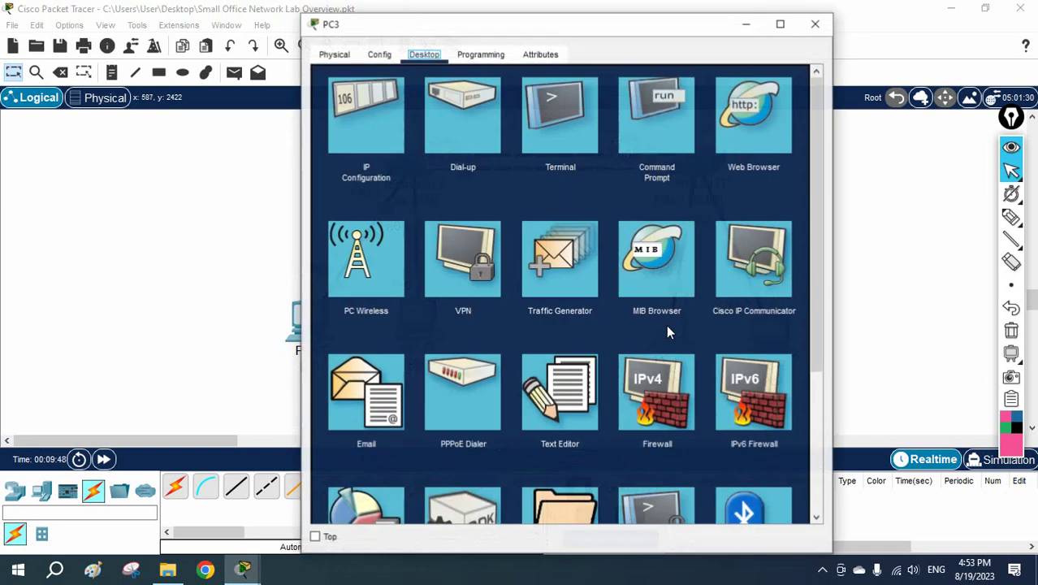
{"action": "left_click", "coordinate": [406, 118]}
{"action": "left_click", "coordinate": [815, 24]}
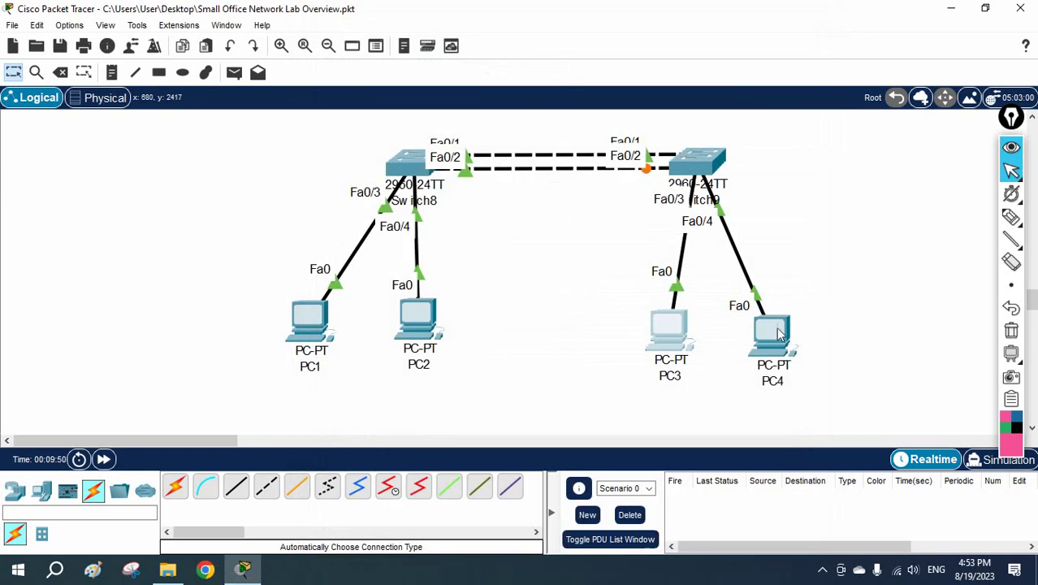
Give PC4 static address 192.168.1.4 with mask 255.255.255.0, then reopen PC1's desktop.
{"action": "left_click", "coordinate": [771, 329]}
{"action": "left_click", "coordinate": [424, 53]}
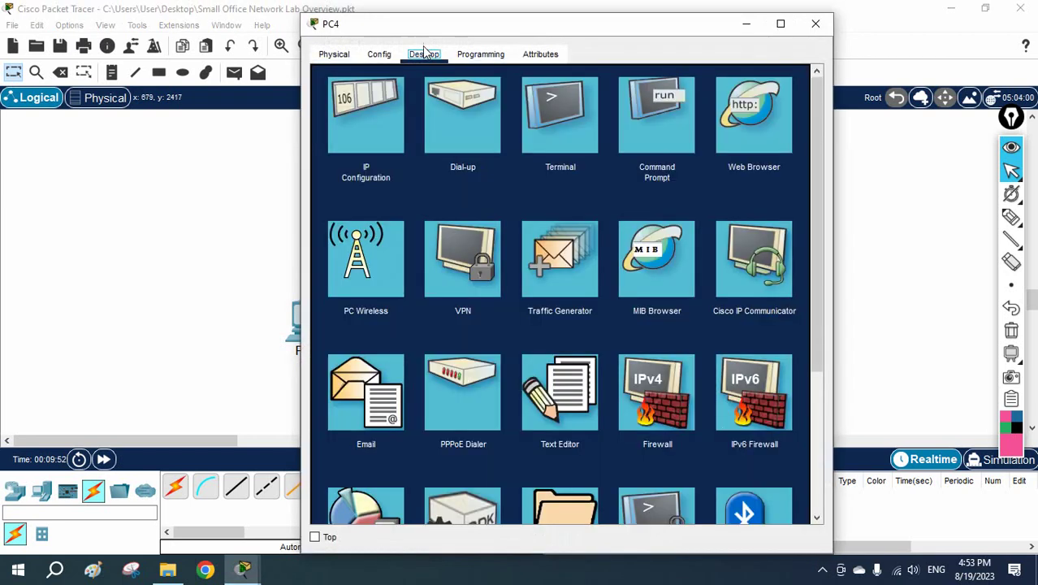
{"action": "left_click", "coordinate": [365, 113]}
{"action": "left_click", "coordinate": [625, 158]}
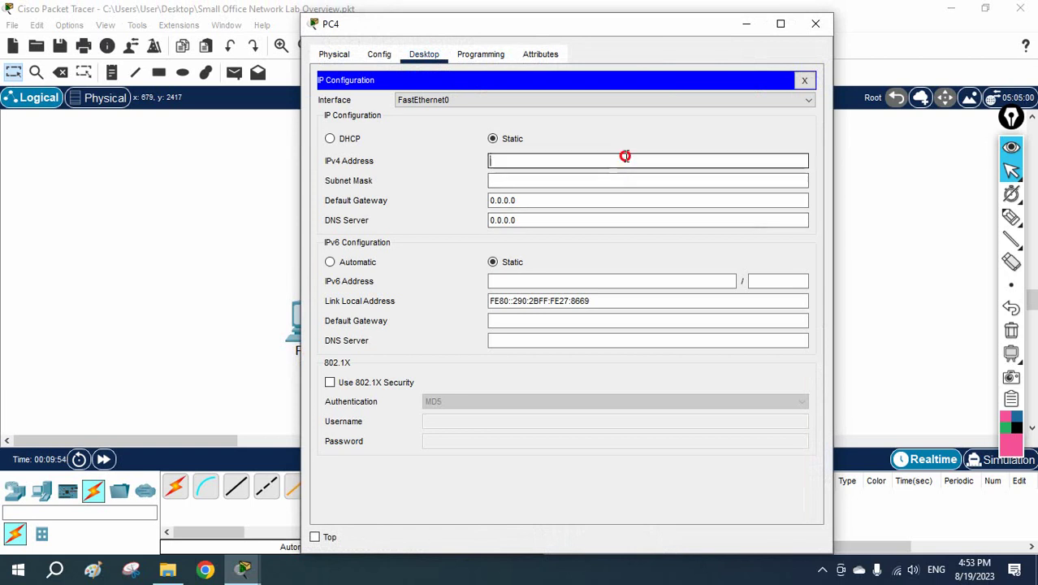
{"action": "key", "text": "ctrl+v"}
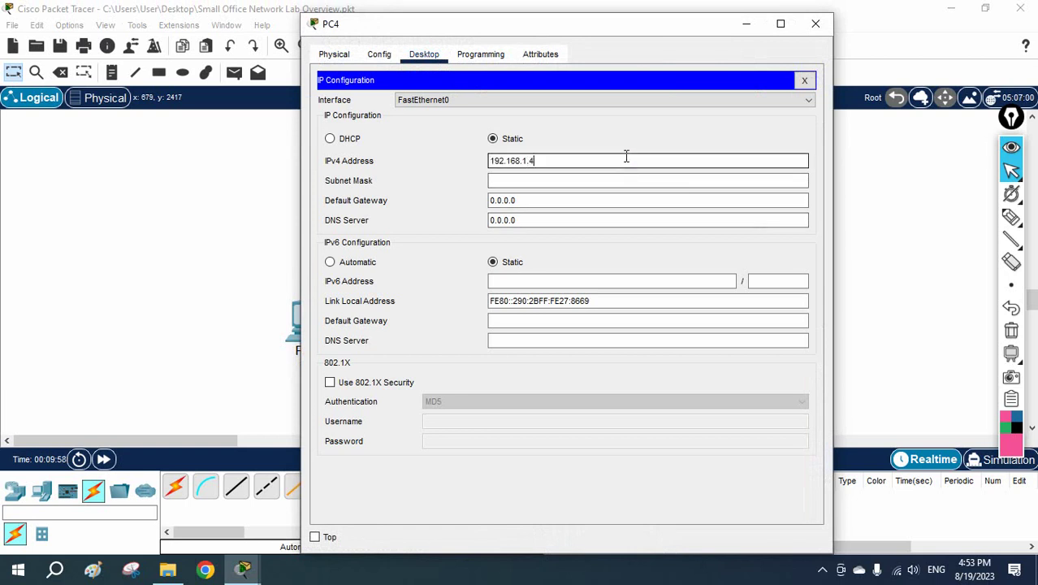
{"action": "left_click", "coordinate": [625, 200]}
{"action": "left_click", "coordinate": [823, 22]}
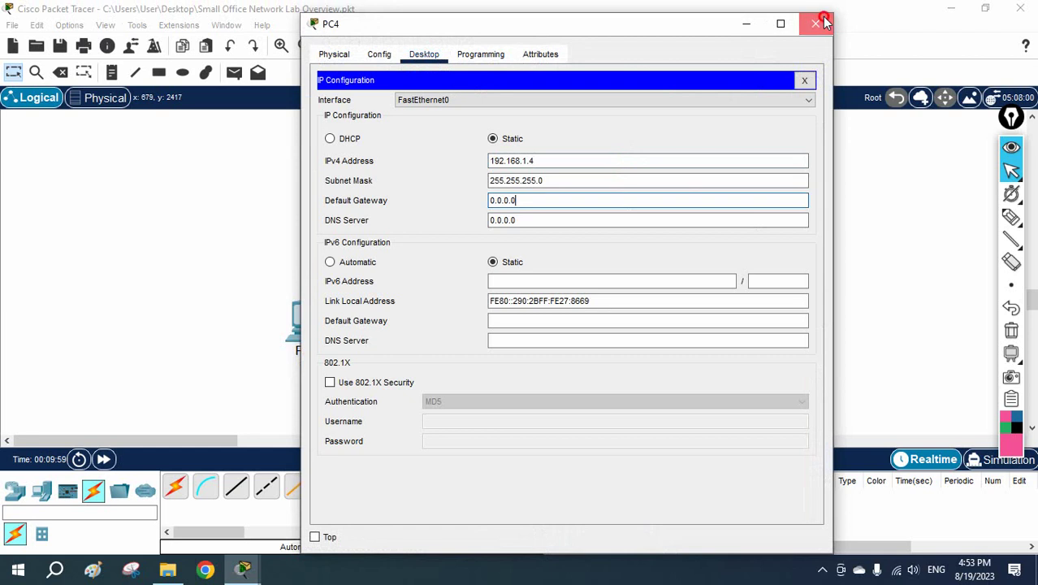
{"action": "left_click", "coordinate": [337, 316]}
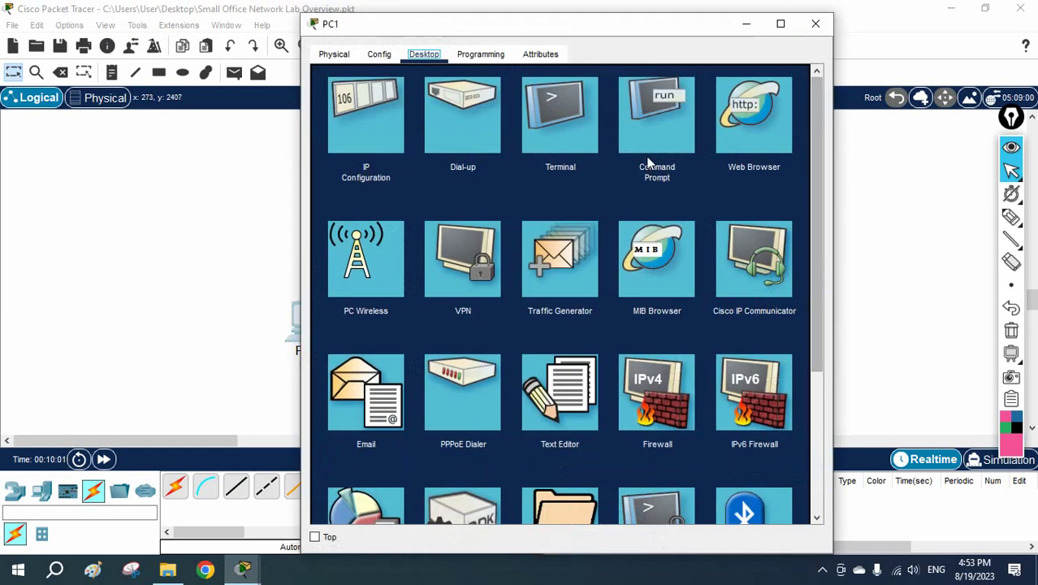
From PC1's command prompt, ping 192.168.1.3 and get replies.
{"action": "left_click", "coordinate": [650, 164]}
{"action": "left_click_drag", "start_coordinate": [634, 27], "coordinate": [718, 201]}
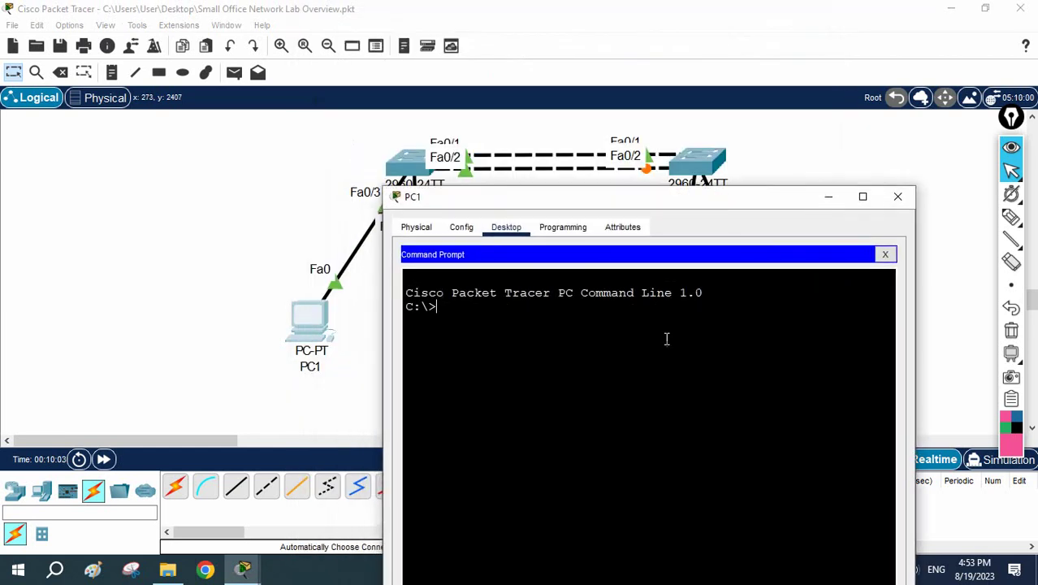
{"action": "type", "text": "pi"}
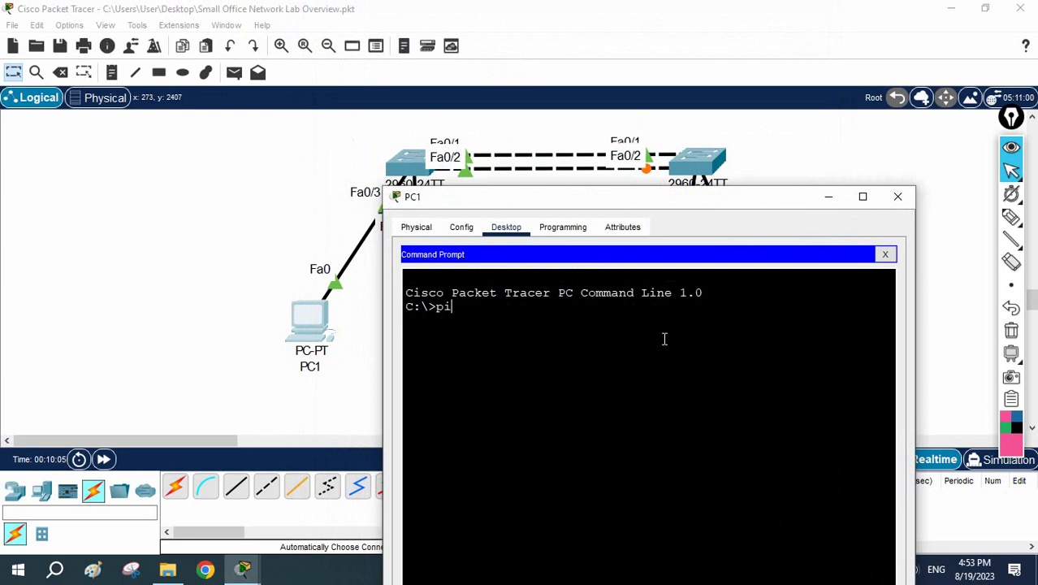
{"action": "type", "text": "ng 192.168.1."}
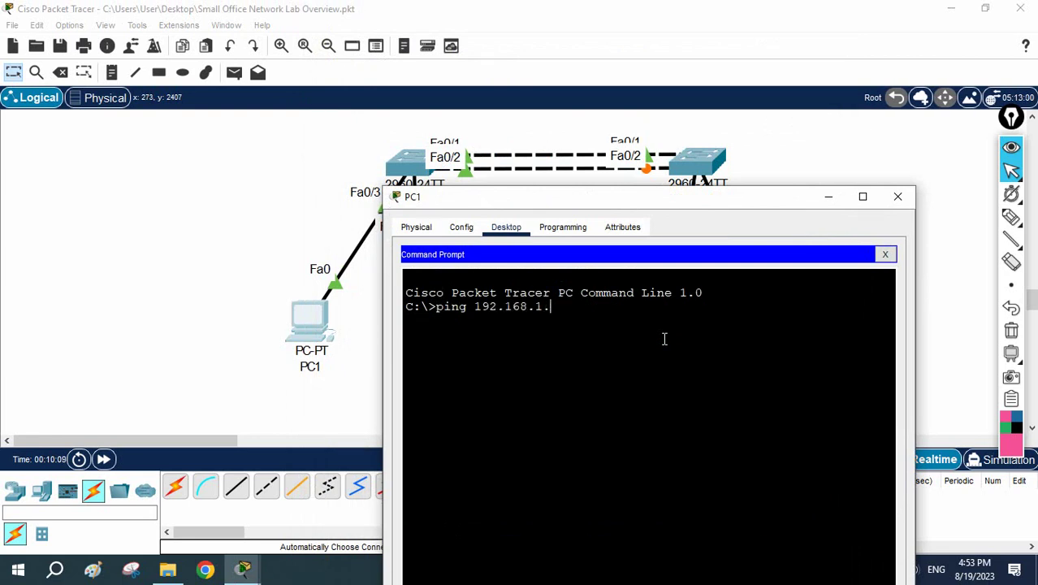
{"action": "type", "text": "3"}
{"action": "key", "text": "Return"}
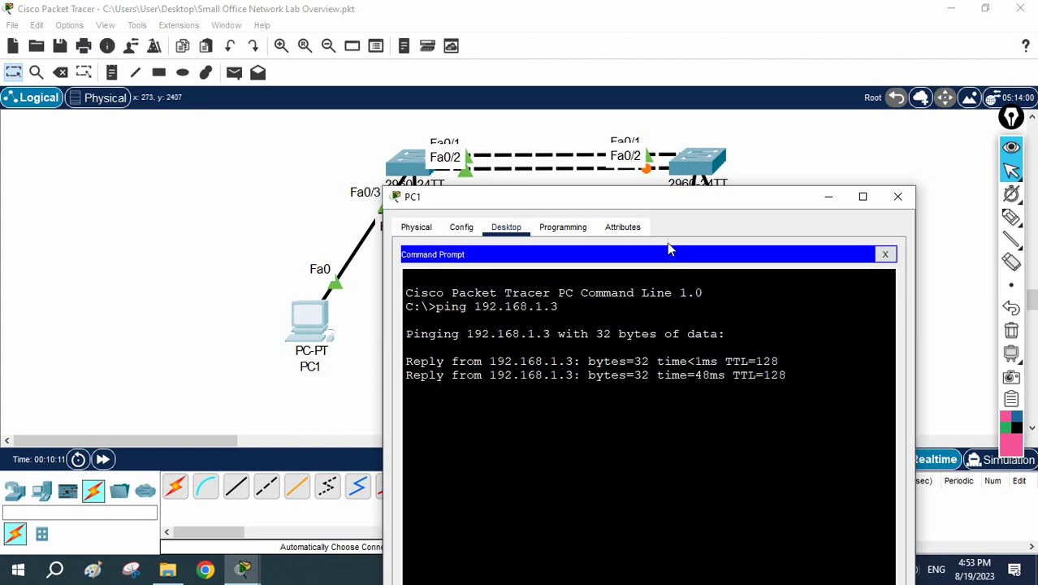
Check PC3's IP configuration to confirm it holds 192.168.1.3.
{"action": "left_click_drag", "start_coordinate": [670, 201], "coordinate": [663, 391]}
{"action": "left_click", "coordinate": [682, 324]}
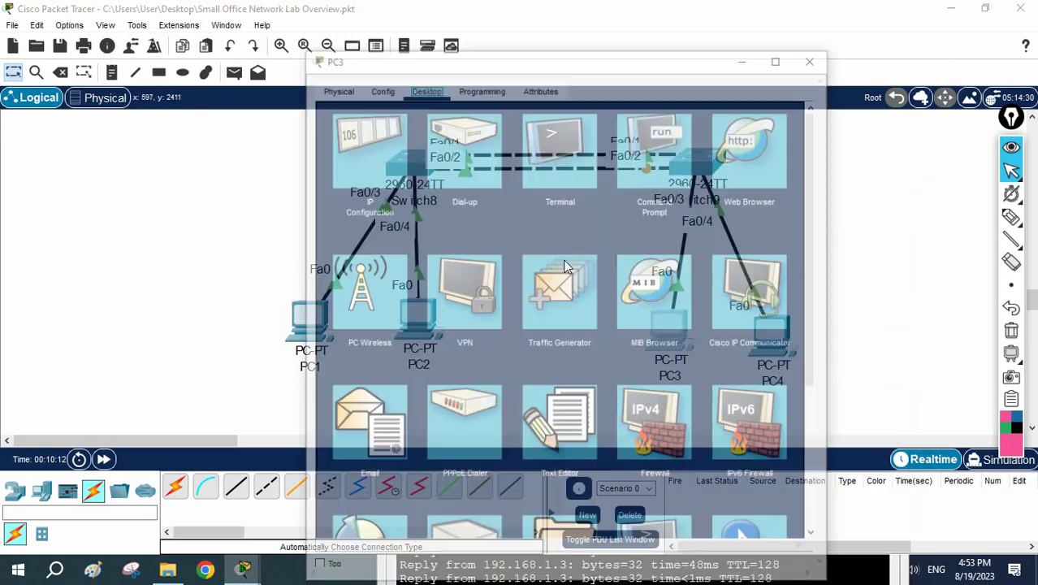
{"action": "left_click", "coordinate": [390, 113]}
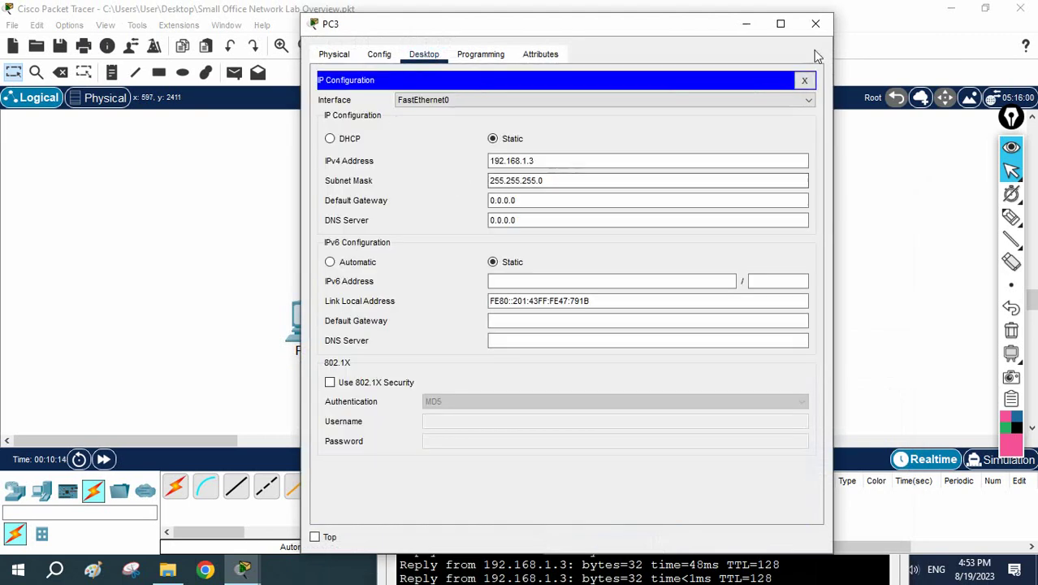
{"action": "left_click", "coordinate": [816, 23]}
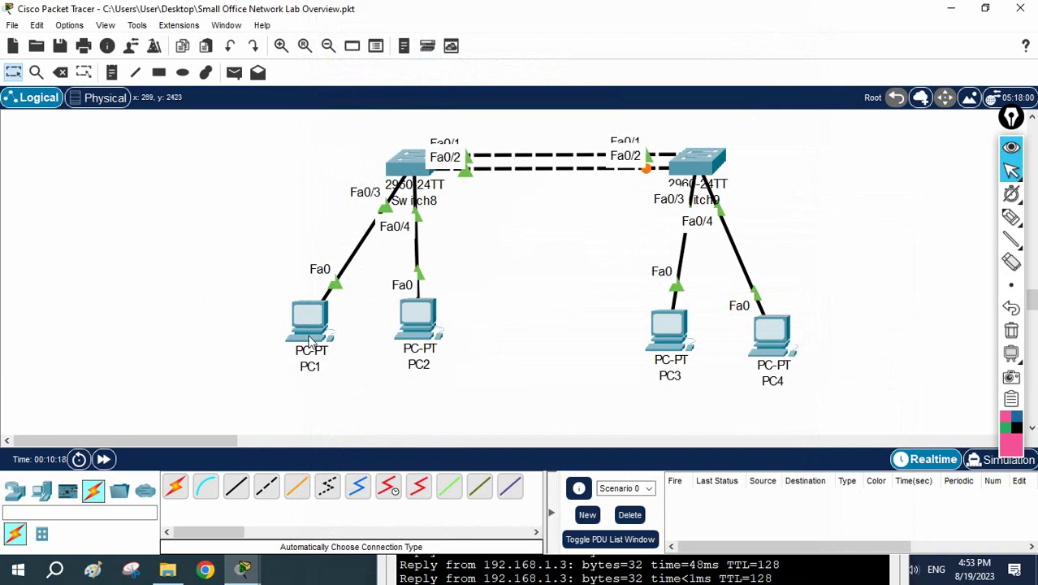
Drag PC1–PC4 into spread-out positions around Switch8 and Switch9.
{"action": "left_click_drag", "start_coordinate": [306, 334], "coordinate": [225, 264]}
{"action": "left_click_drag", "start_coordinate": [415, 336], "coordinate": [371, 344]}
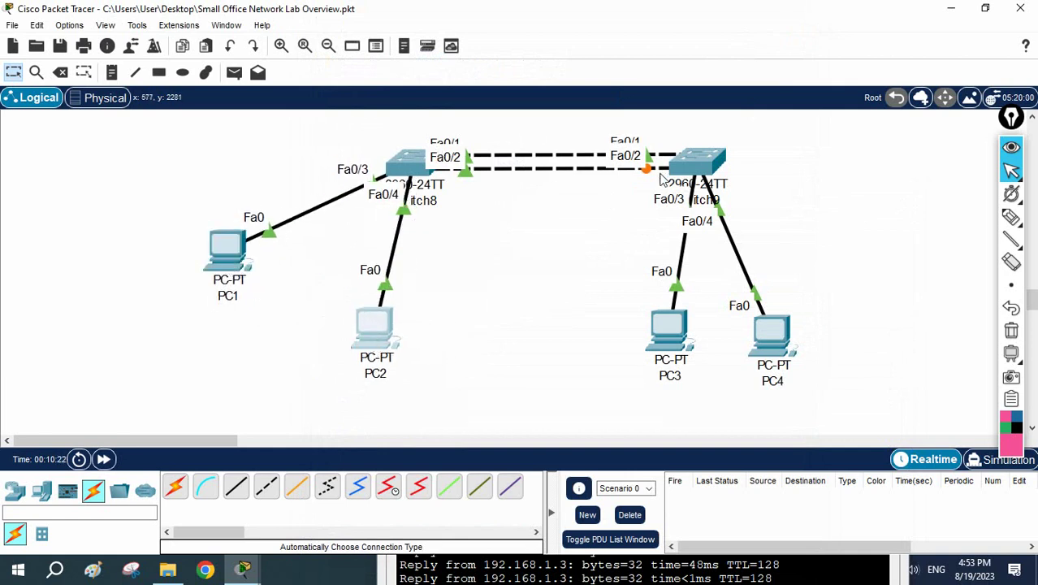
{"action": "left_click_drag", "start_coordinate": [678, 343], "coordinate": [646, 355]}
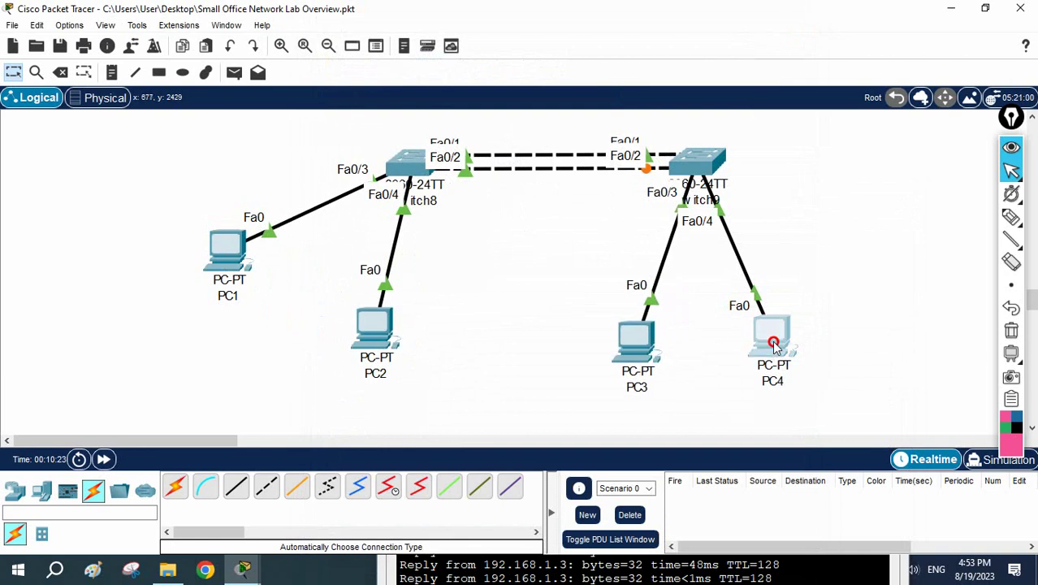
{"action": "left_click_drag", "start_coordinate": [773, 337], "coordinate": [807, 323]}
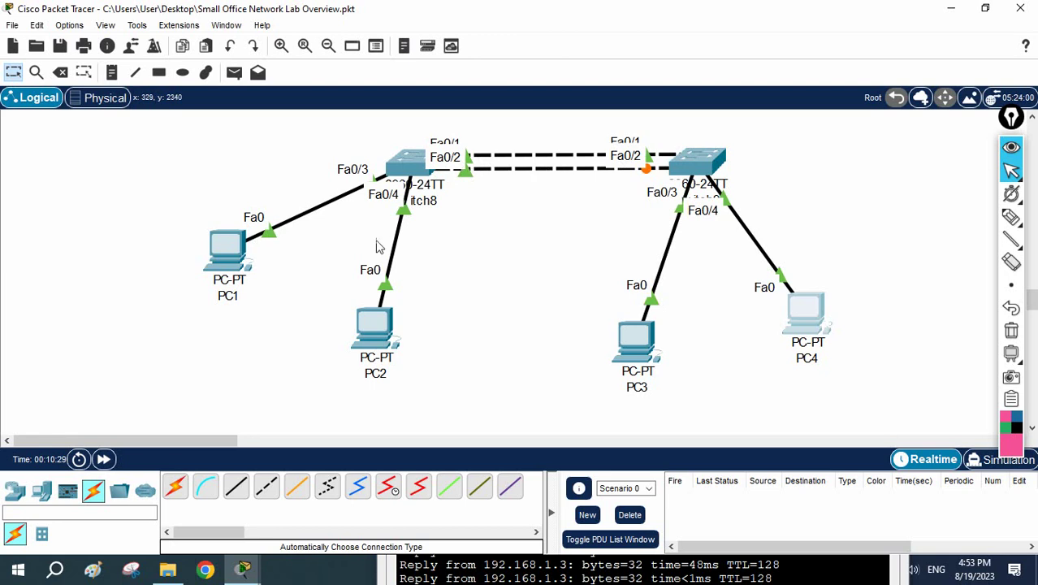
{"action": "left_click_drag", "start_coordinate": [228, 247], "coordinate": [214, 213]}
{"action": "left_click_drag", "start_coordinate": [374, 327], "coordinate": [339, 306]}
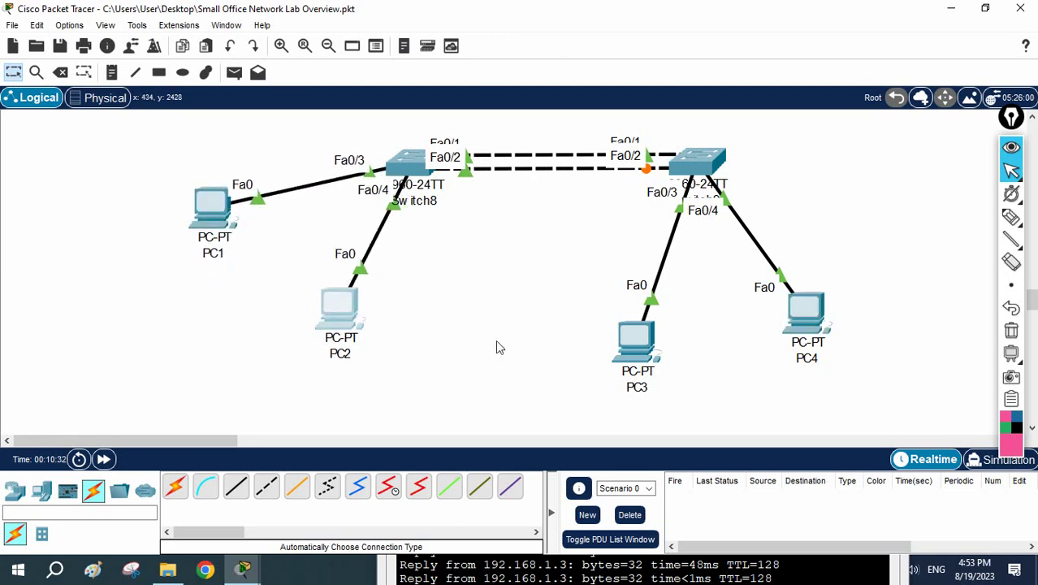
{"action": "left_click_drag", "start_coordinate": [817, 315], "coordinate": [880, 225]}
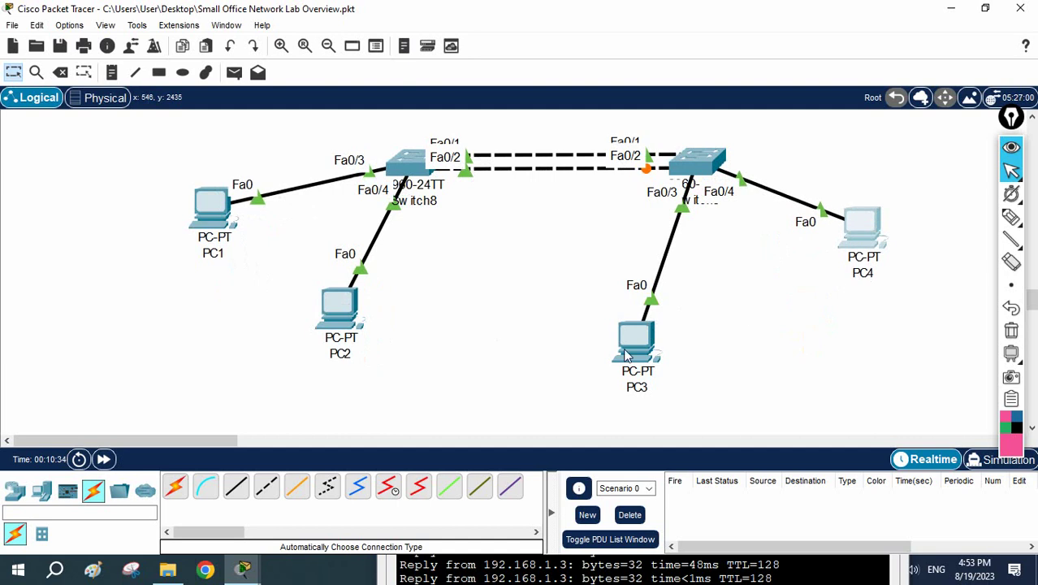
{"action": "left_click_drag", "start_coordinate": [627, 356], "coordinate": [721, 346]}
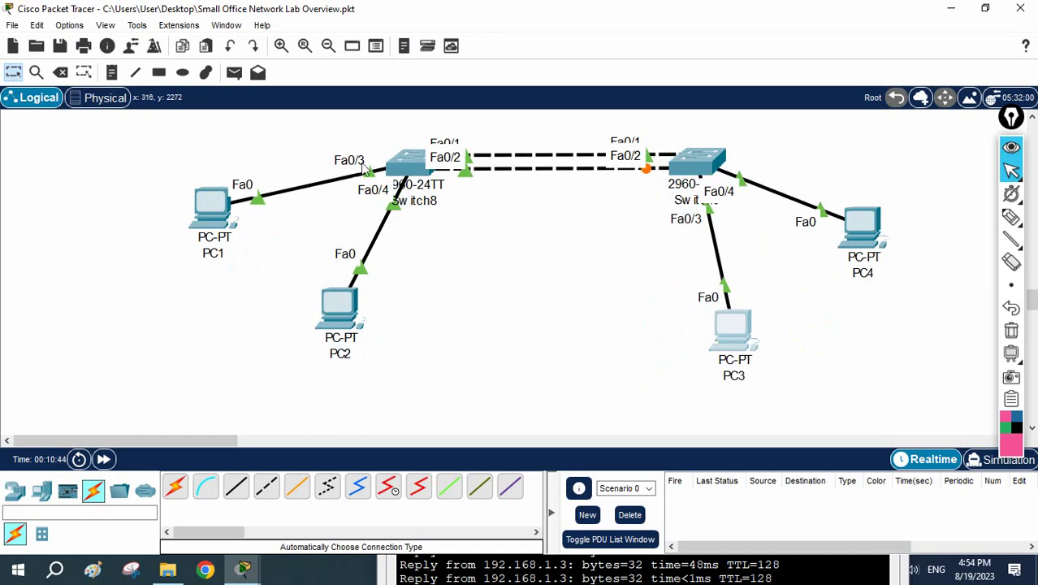
Open Switch8's CLI, widen it, and enter global configuration with en and config t.
{"action": "left_click", "coordinate": [404, 177]}
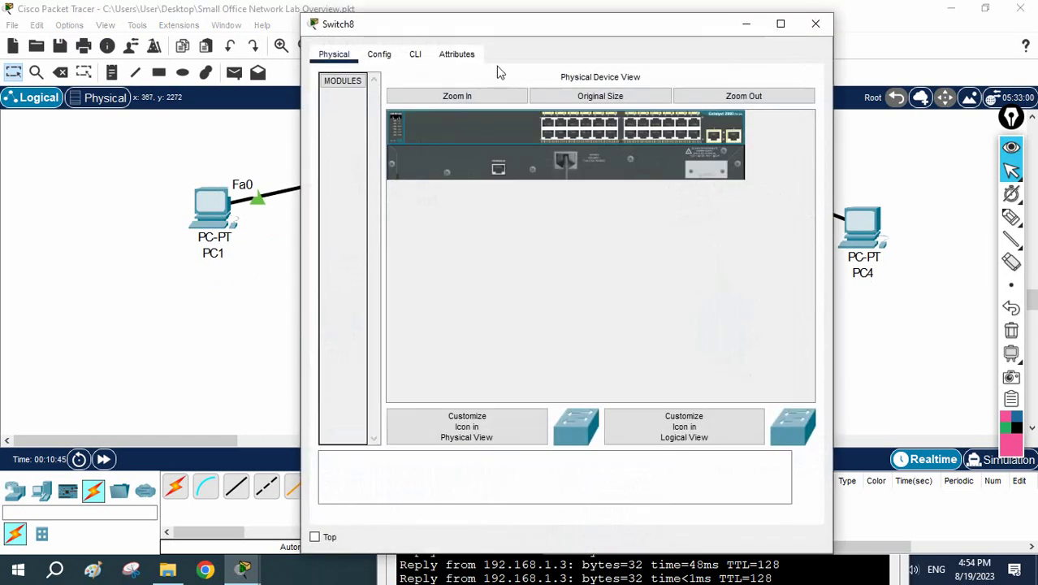
{"action": "left_click", "coordinate": [410, 57]}
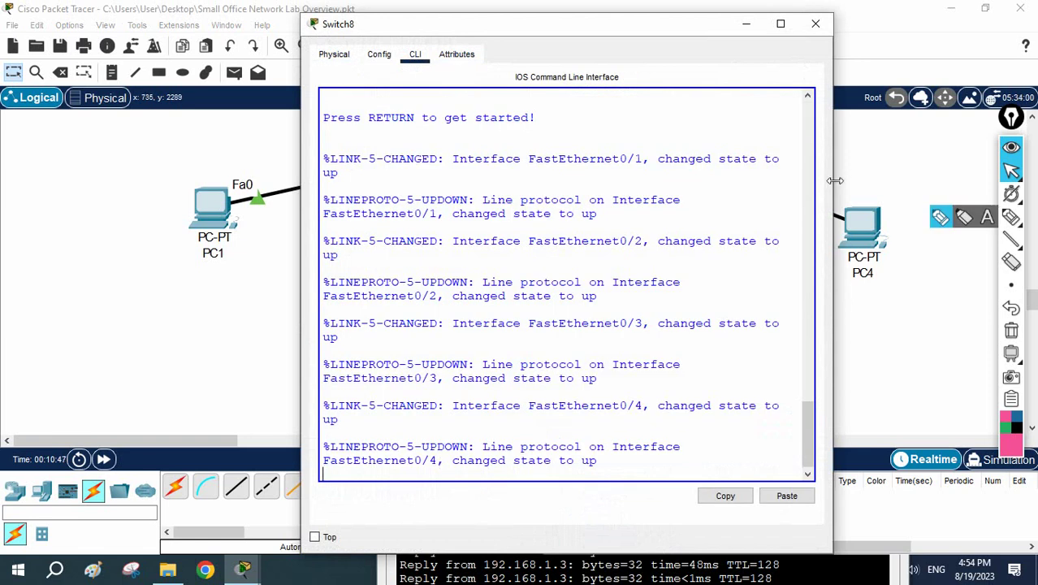
{"action": "left_click_drag", "start_coordinate": [833, 181], "coordinate": [1002, 182]}
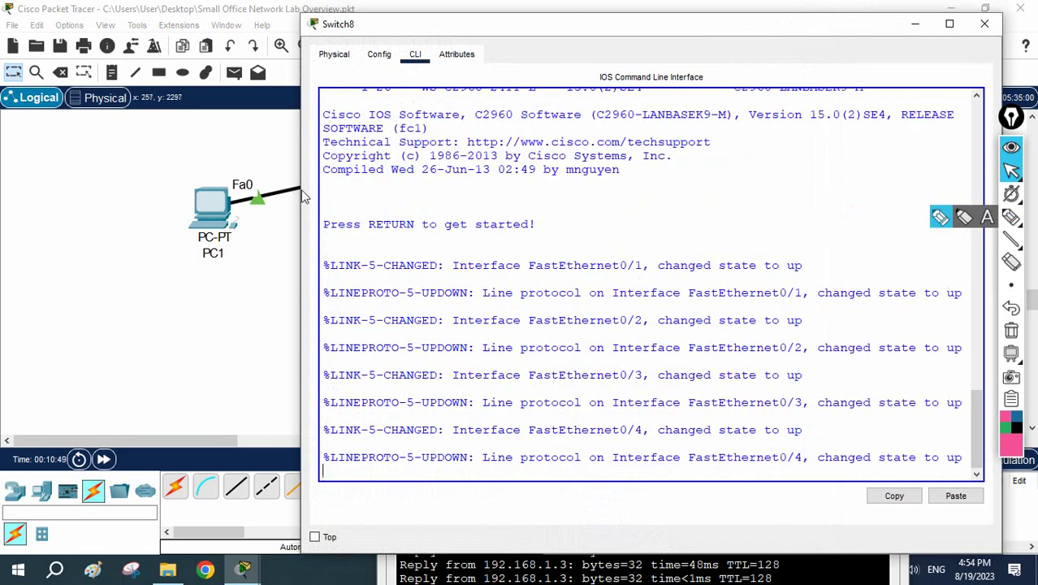
{"action": "left_click_drag", "start_coordinate": [300, 192], "coordinate": [254, 191]}
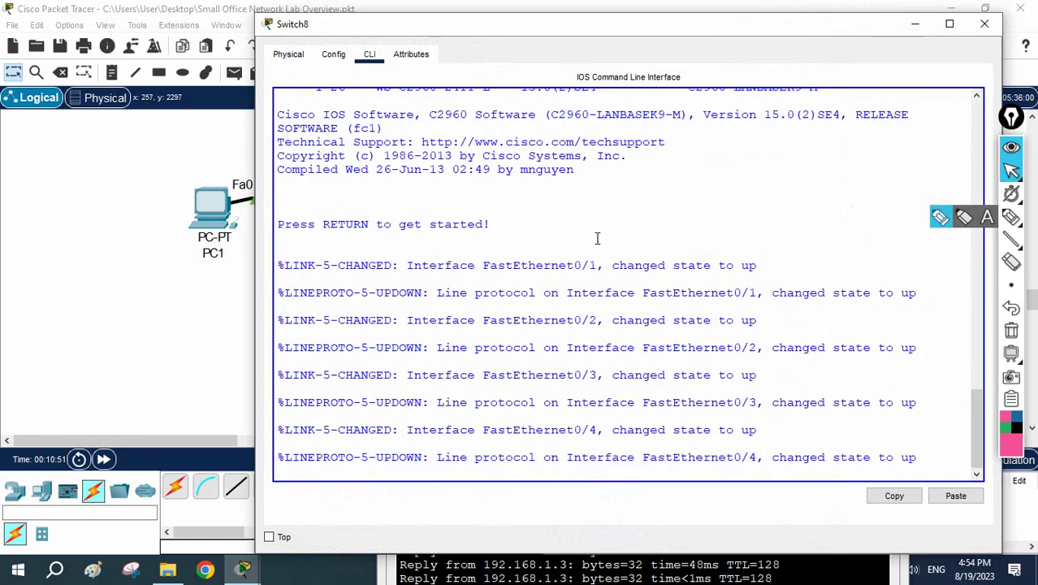
{"action": "key", "text": "Return"}
{"action": "key", "text": "Return"}
{"action": "key", "text": "Return"}
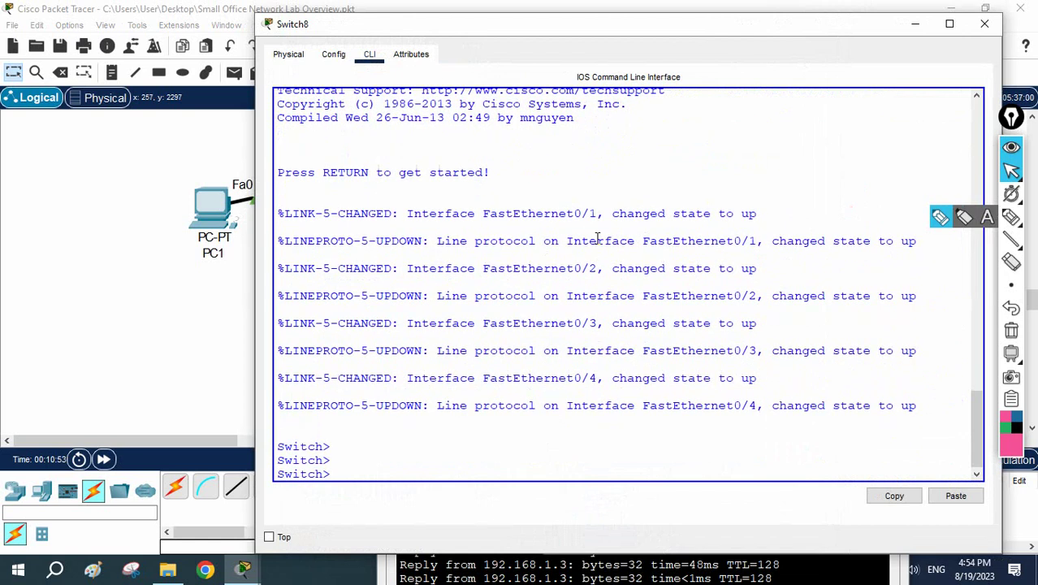
{"action": "type", "text": "en"}
{"action": "key", "text": "Return"}
{"action": "type", "text": "config"}
{"action": "key", "text": "Return"}
{"action": "type", "text": "t"}
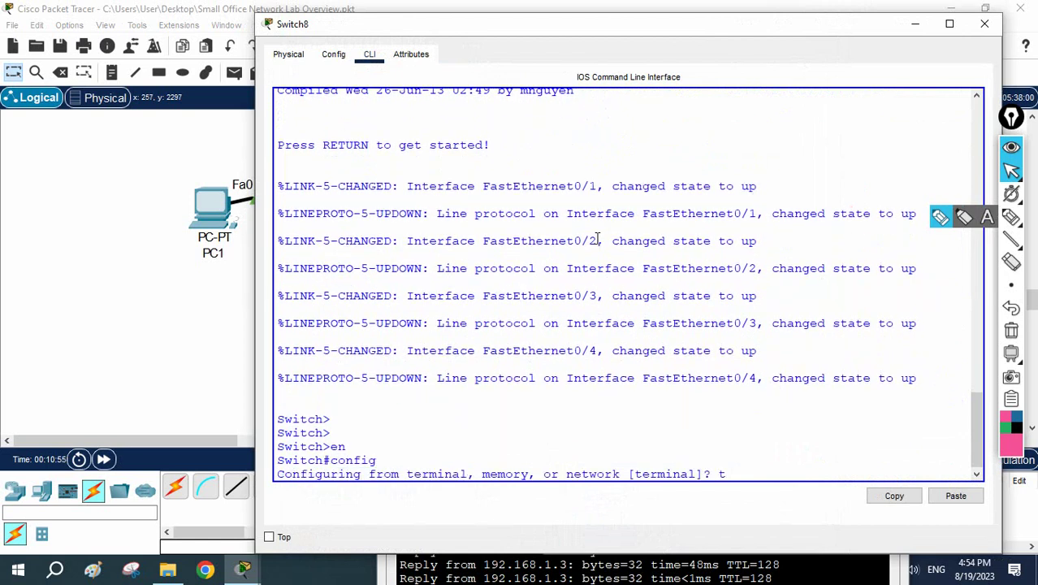
{"action": "key", "text": "Return"}
{"action": "key", "text": "Return"}
{"action": "key", "text": "Return"}
Set the switch hostname to SW8.
{"action": "type", "text": "host"}
{"action": "key", "text": "Tab"}
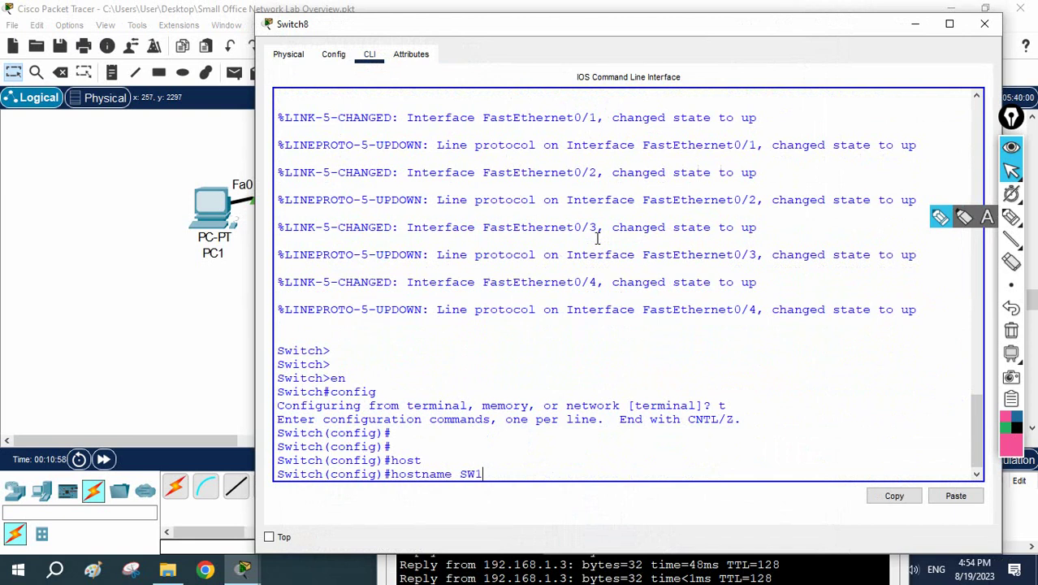
{"action": "type", "text": "SW8"}
{"action": "key", "text": "Return"}
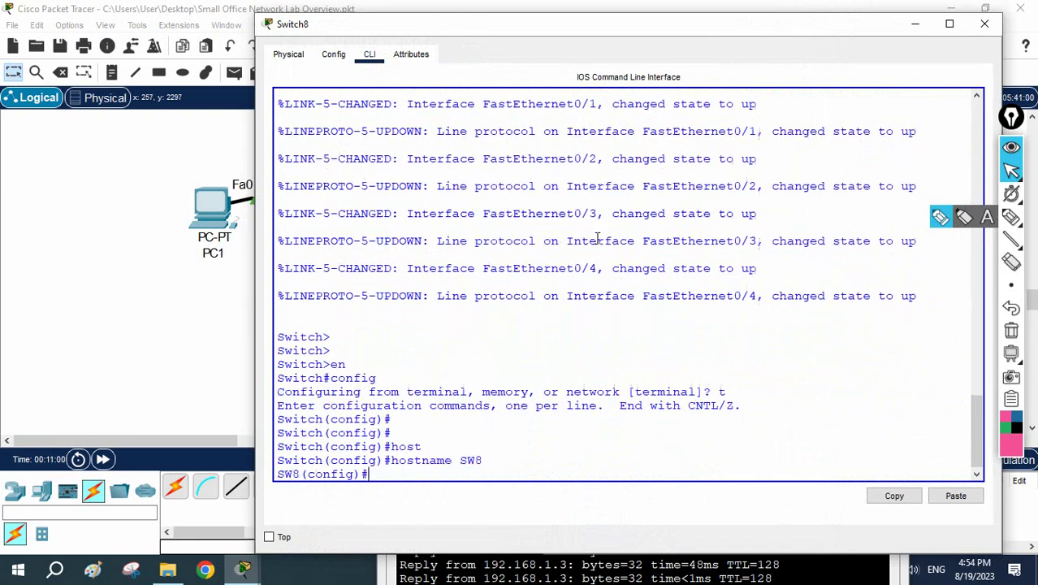
{"action": "key", "text": "Return"}
{"action": "key", "text": "Return"}
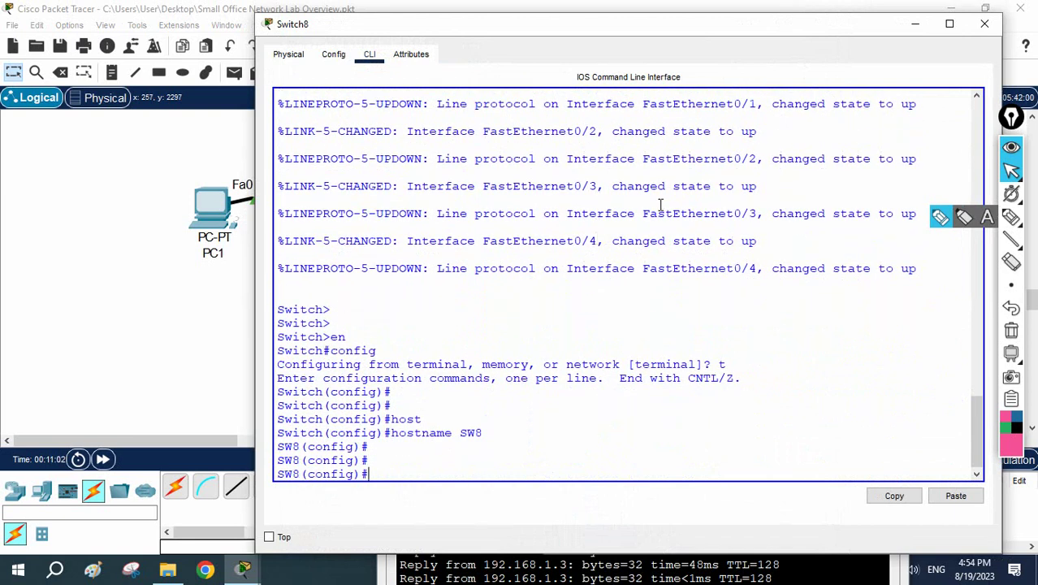
{"action": "left_click_drag", "start_coordinate": [624, 24], "coordinate": [649, 271]}
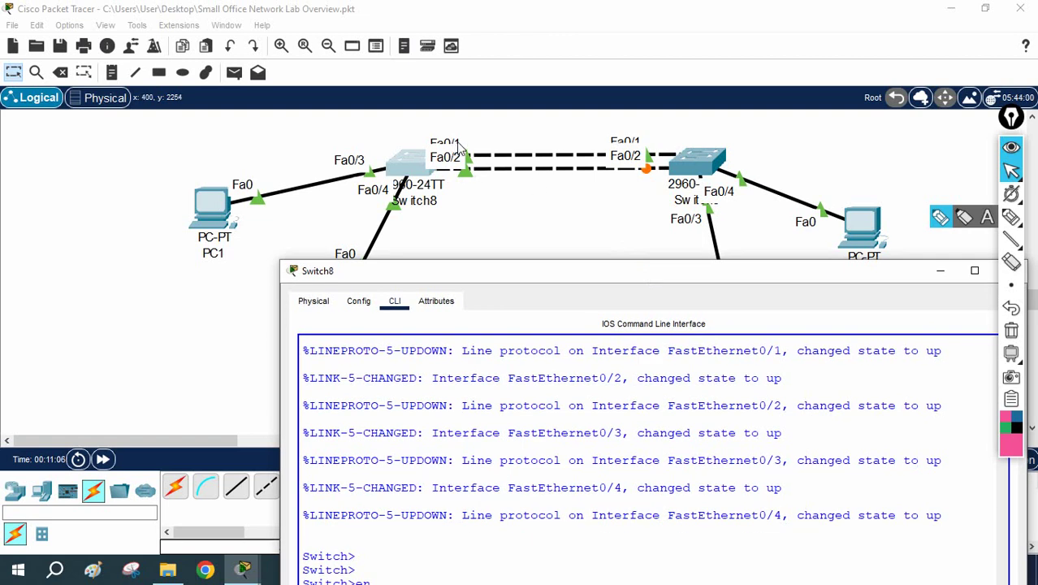
Select ports Fa0/1–Fa0/2 together with interface range f0/1-2.
{"action": "left_click_drag", "start_coordinate": [476, 272], "coordinate": [493, 68]}
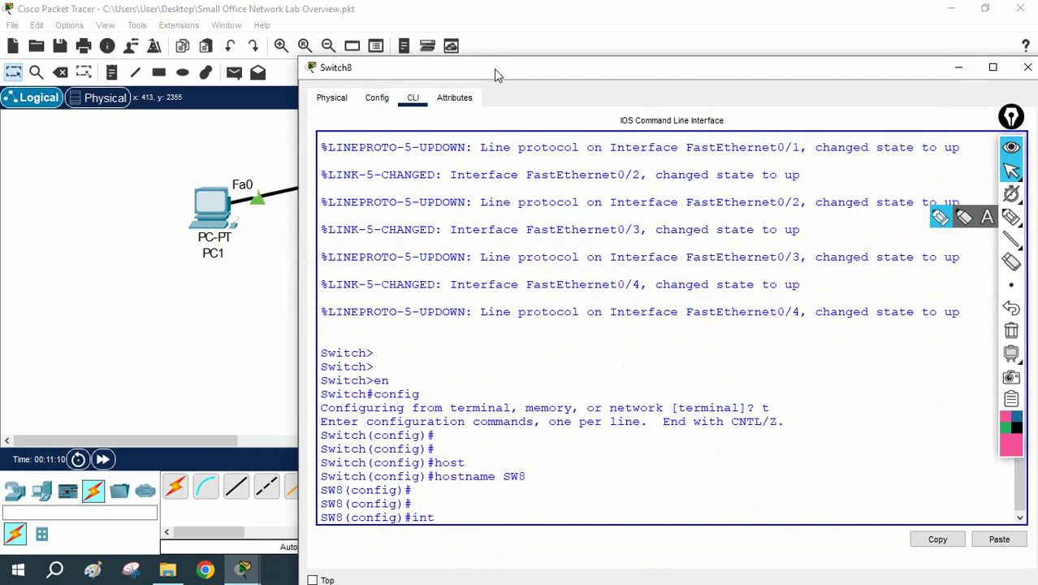
{"action": "type", "text": "r"}
{"action": "key", "text": "Tab"}
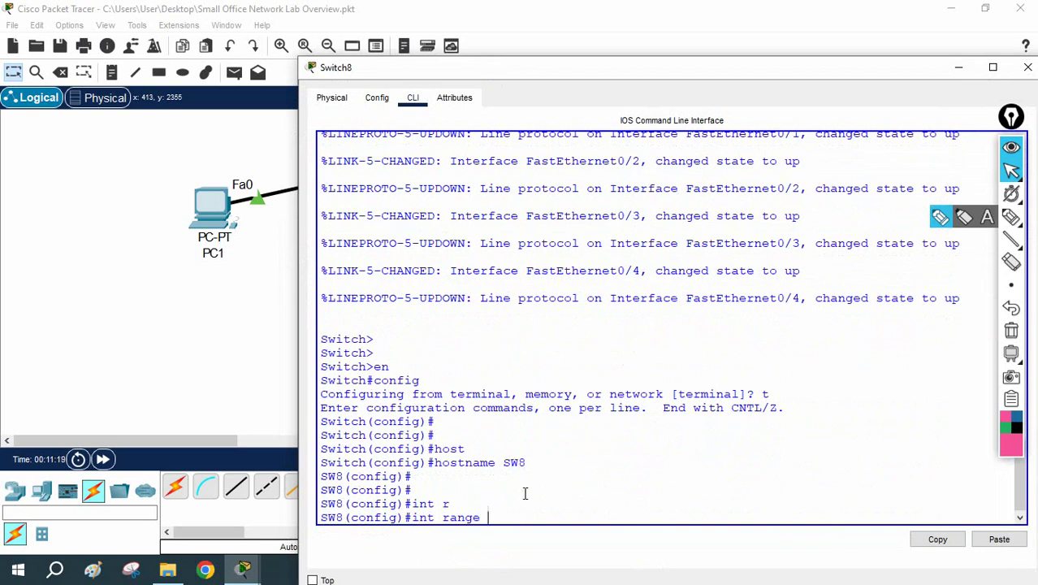
{"action": "left_click_drag", "start_coordinate": [487, 517], "coordinate": [444, 514]}
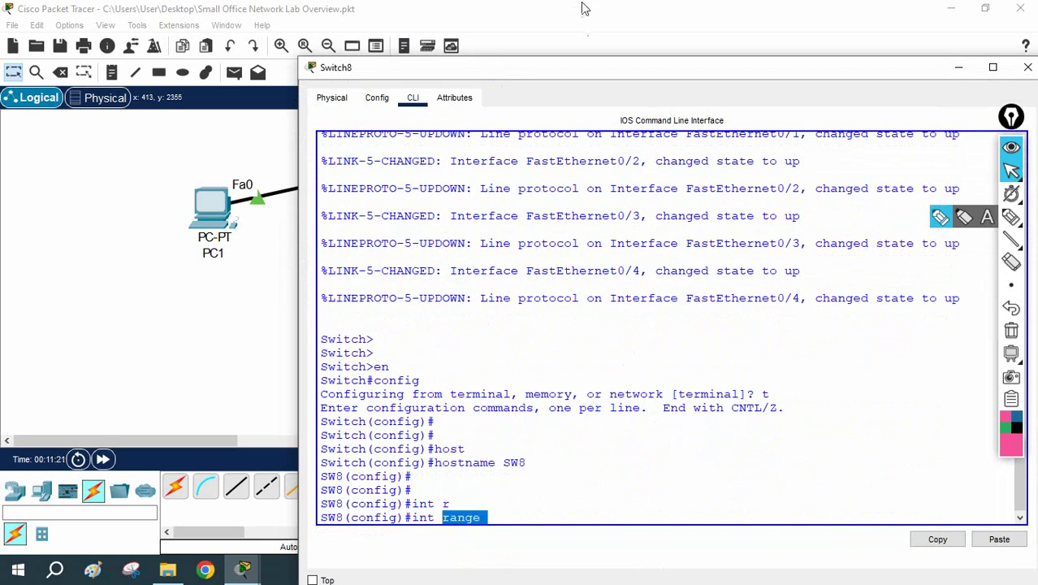
{"action": "left_click_drag", "start_coordinate": [556, 69], "coordinate": [464, 181]}
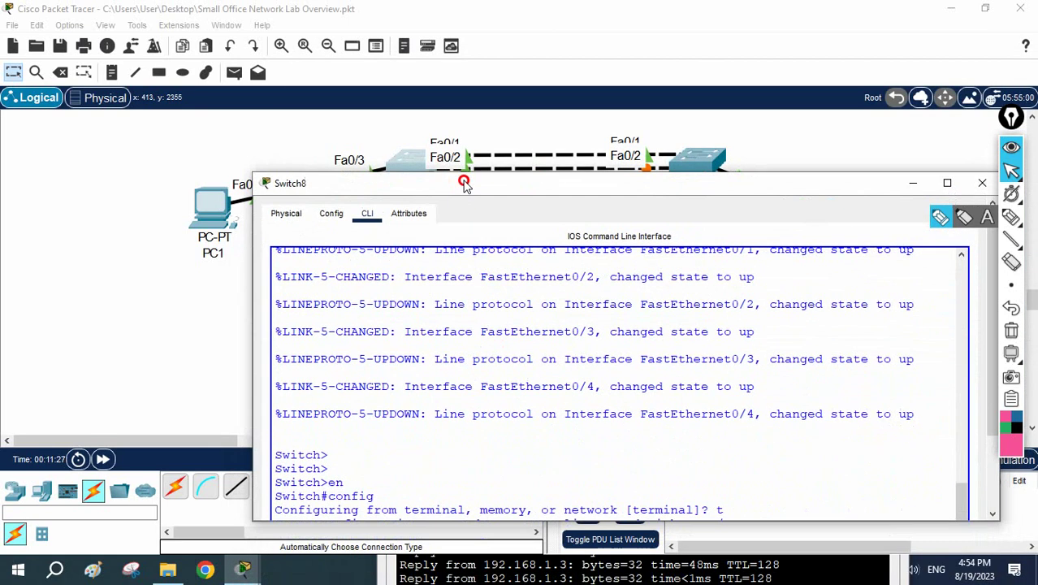
{"action": "scroll", "coordinate": [556, 349], "scroll_direction": "down", "scroll_amount": 3}
{"action": "left_click", "coordinate": [453, 433]}
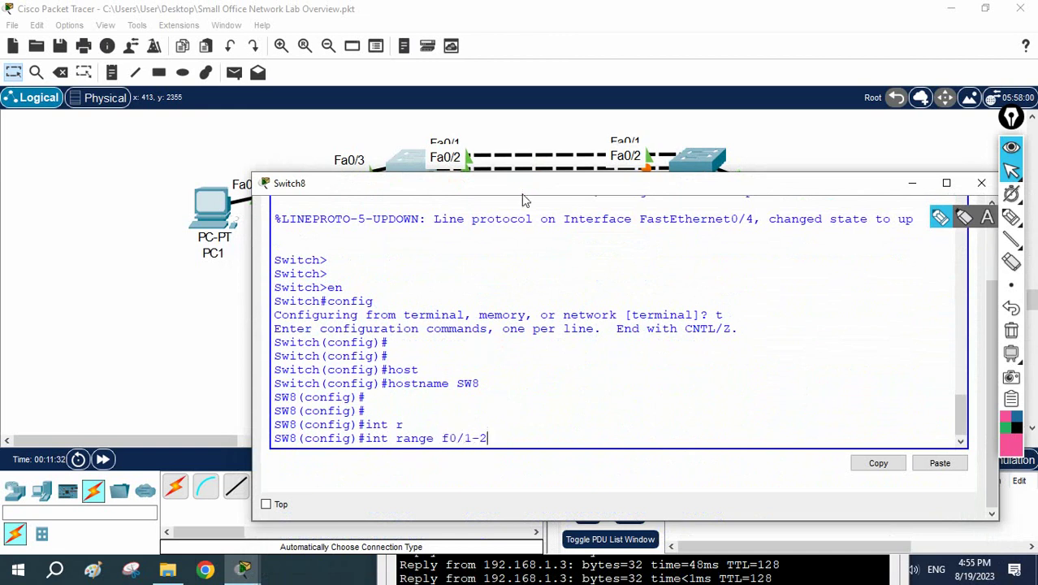
{"action": "type", "text": "f0/1-2"}
{"action": "key", "text": "Return"}
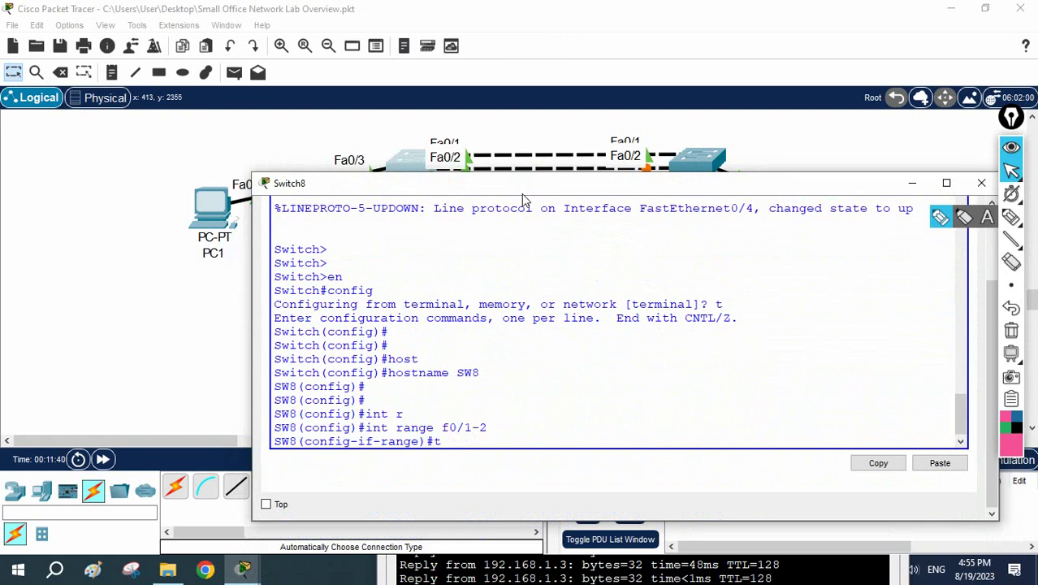
Apply switchport mode trunk to both ports and exit configuration mode with Ctrl+Z.
{"action": "type", "text": "swi"}
{"action": "key", "text": "Tab"}
{"action": "key", "text": "Tab"}
{"action": "type", "text": "tr"}
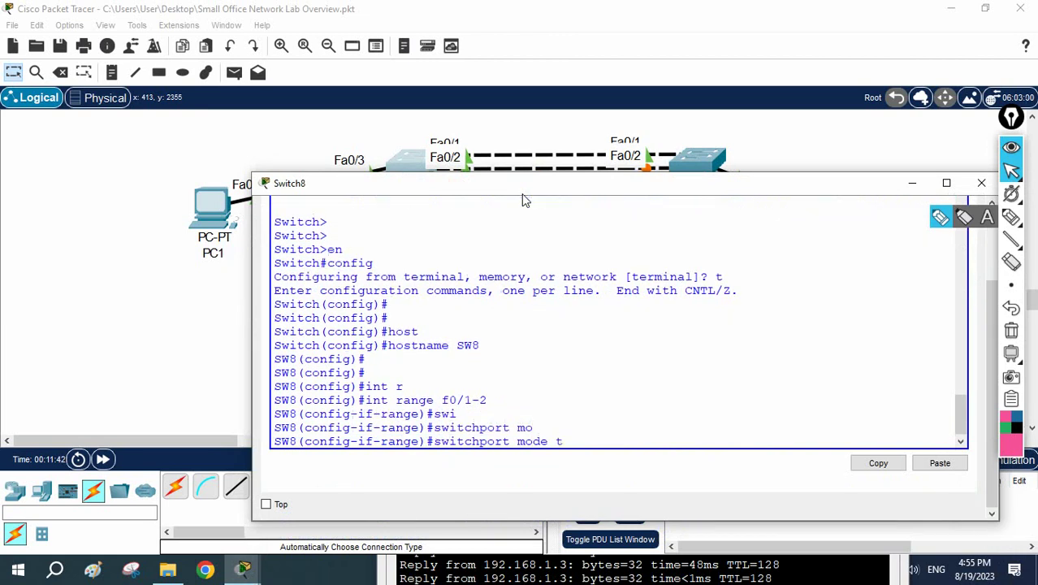
{"action": "key", "text": "Tab"}
{"action": "key", "text": "Return"}
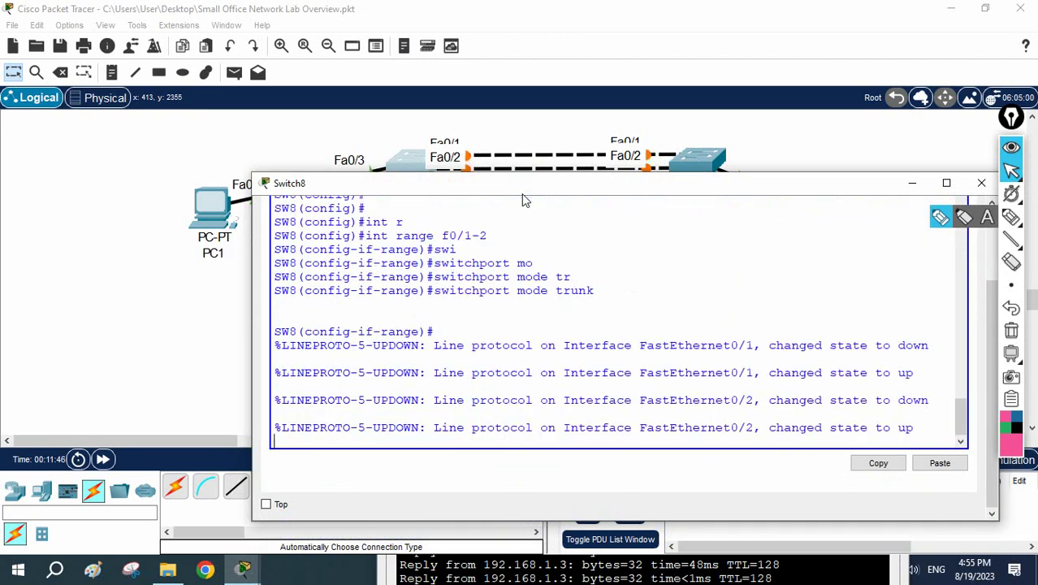
{"action": "key", "text": "Return"}
{"action": "key", "text": "ctrl+z"}
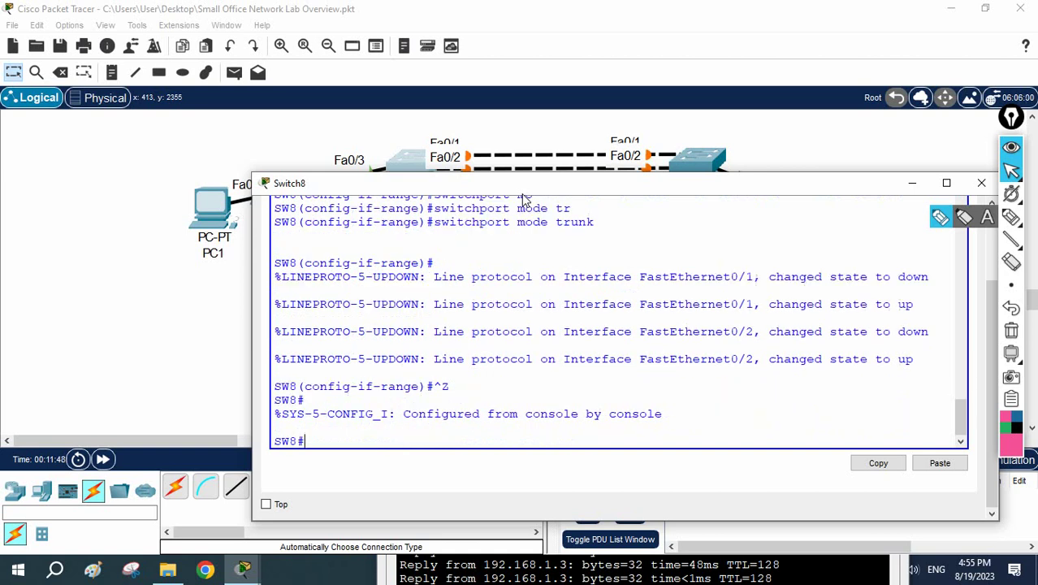
{"action": "key", "text": "Return"}
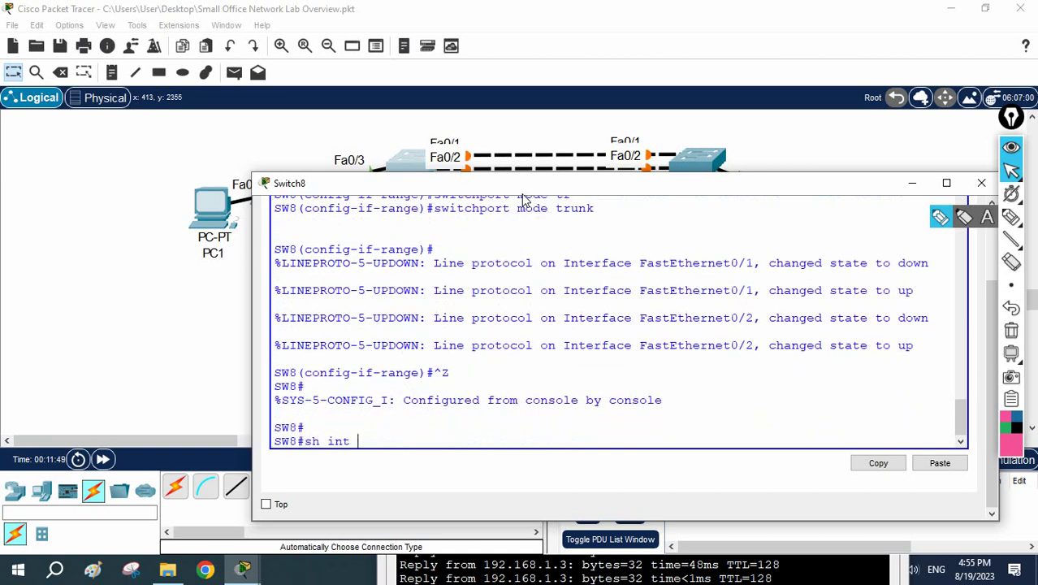
Run show interfaces trunk on SW8.
{"action": "type", "text": "sh int tr"}
{"action": "key", "text": "Tab"}
{"action": "key", "text": "Return"}
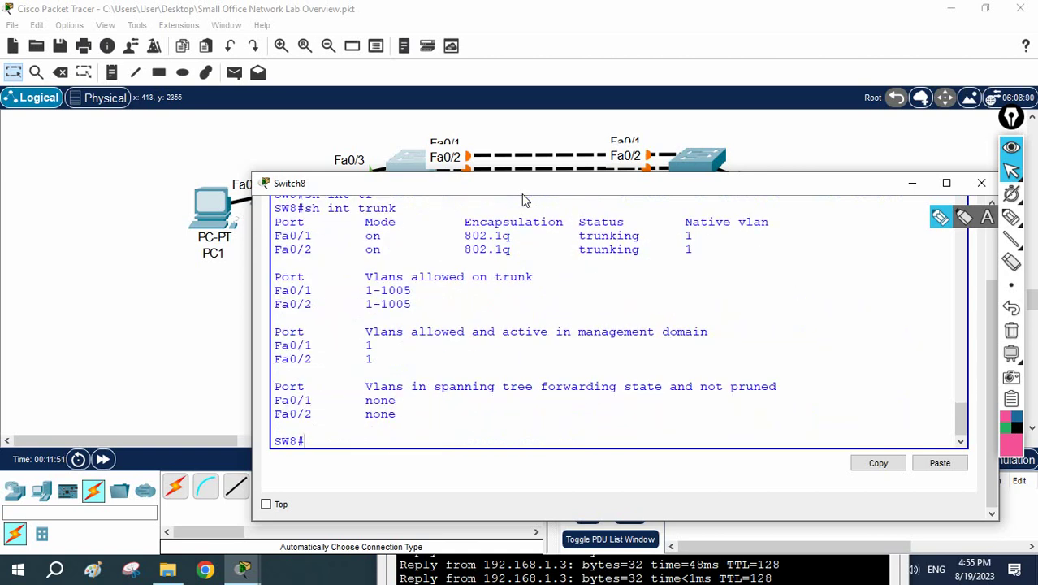
{"action": "scroll", "coordinate": [453, 317], "scroll_direction": "up", "scroll_amount": 1}
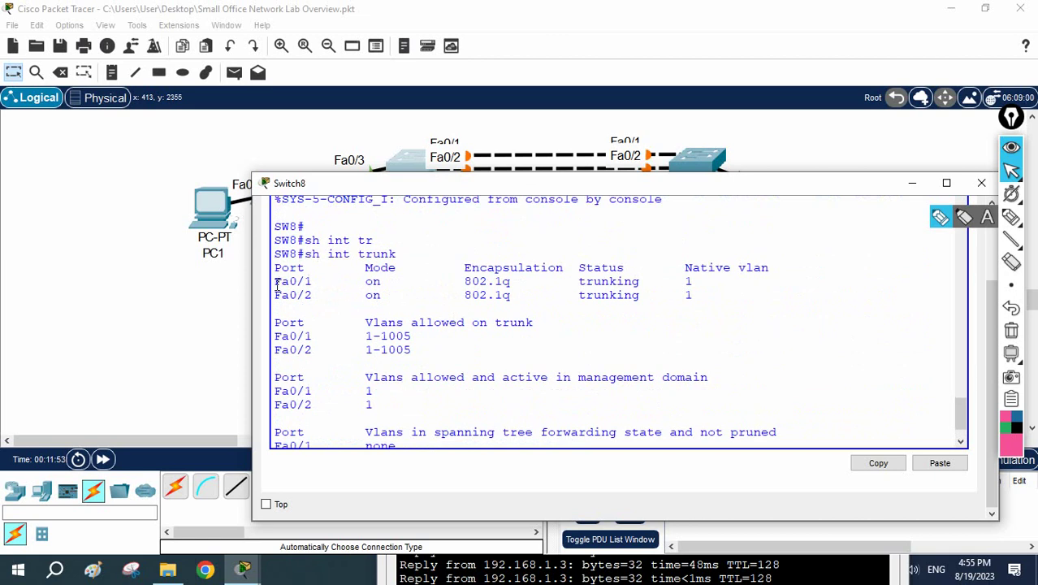
Highlight the Fa0/1 and Fa0/2 rows: mode on, 802.1q, trunking, native VLAN 1; close the window.
{"action": "left_click_drag", "start_coordinate": [276, 284], "coordinate": [711, 302]}
{"action": "left_click", "coordinate": [498, 304]}
{"action": "left_click_drag", "start_coordinate": [379, 294], "coordinate": [371, 294]}
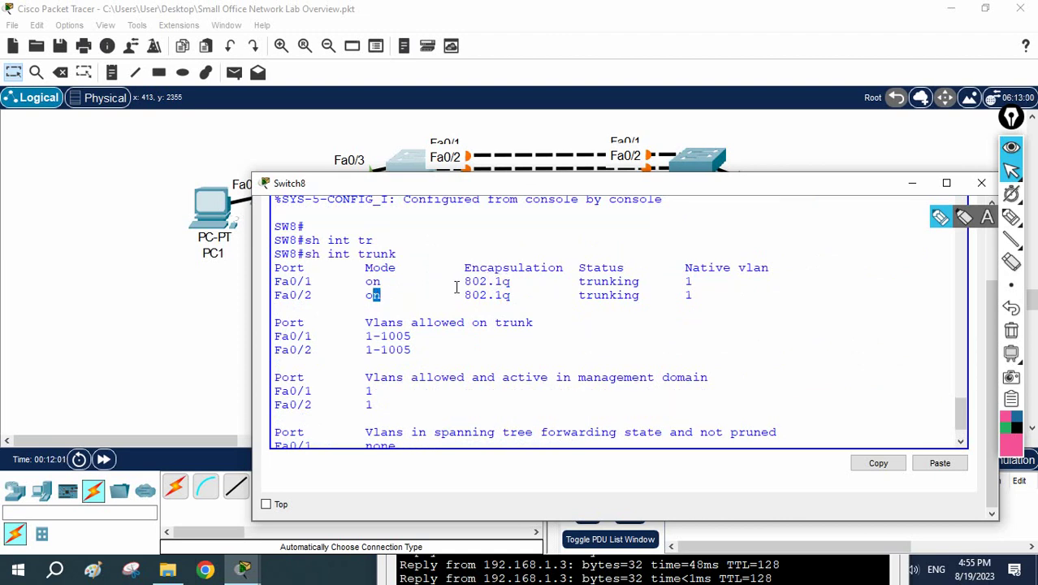
{"action": "left_click_drag", "start_coordinate": [460, 282], "coordinate": [519, 295]}
{"action": "left_click", "coordinate": [523, 295]}
{"action": "left_click_drag", "start_coordinate": [695, 297], "coordinate": [575, 282]}
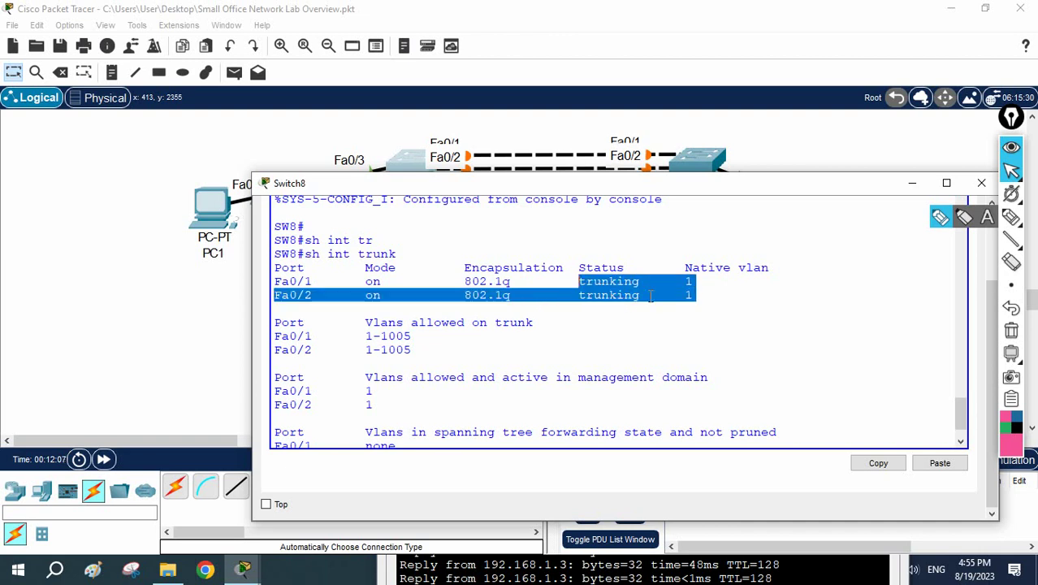
{"action": "left_click", "coordinate": [476, 282]}
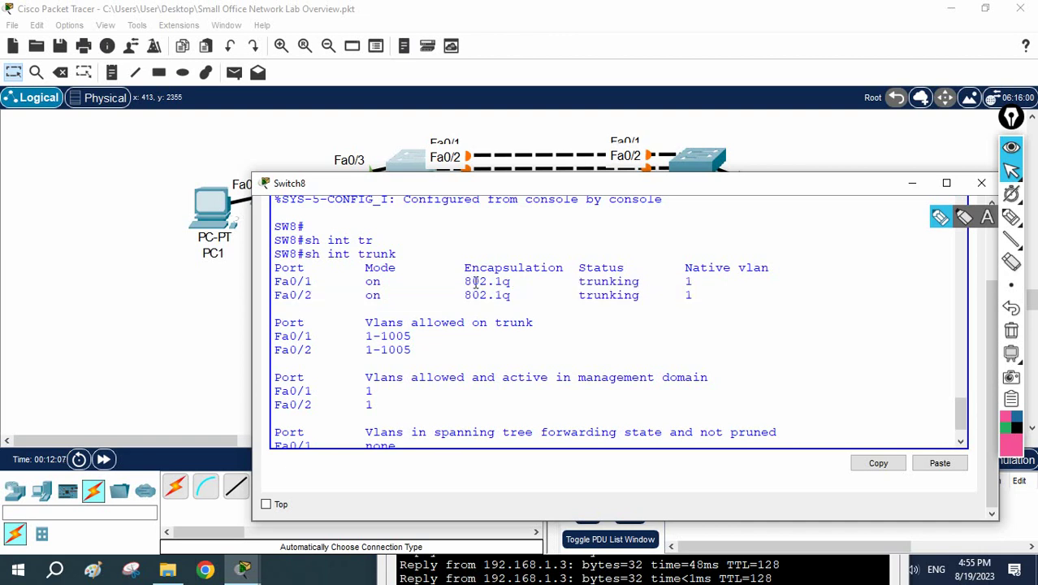
{"action": "left_click", "coordinate": [912, 183]}
Open Switch9's CLI, widen the window, and enter privileged mode with en.
{"action": "left_click", "coordinate": [696, 168]}
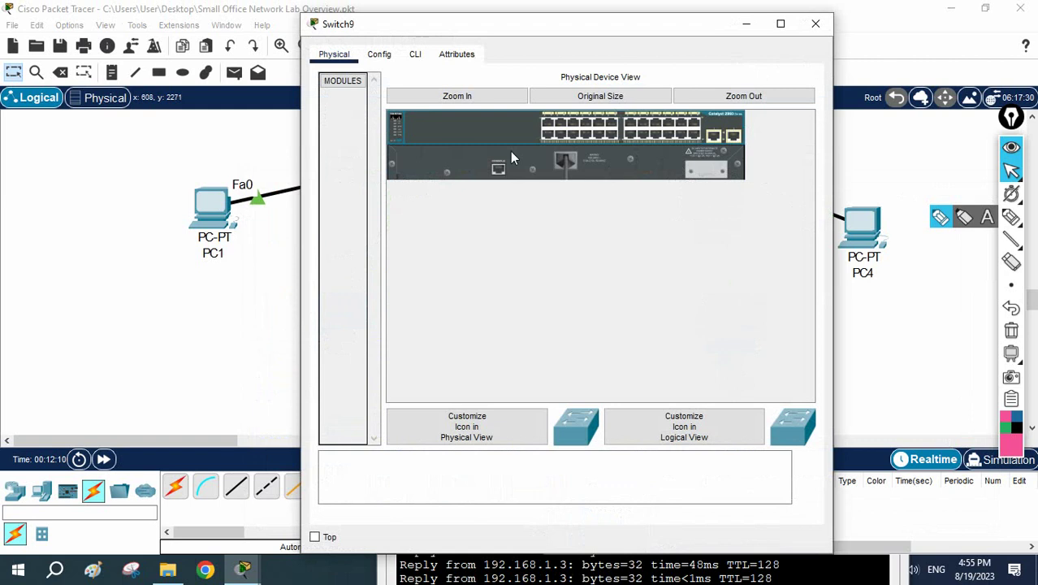
{"action": "left_click", "coordinate": [415, 55]}
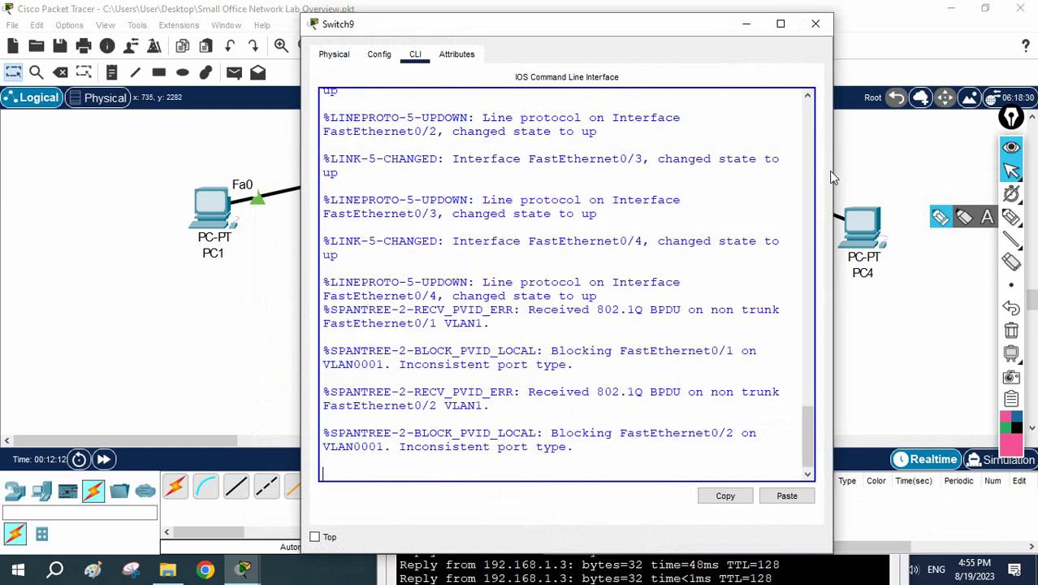
{"action": "left_click_drag", "start_coordinate": [832, 170], "coordinate": [1002, 171]}
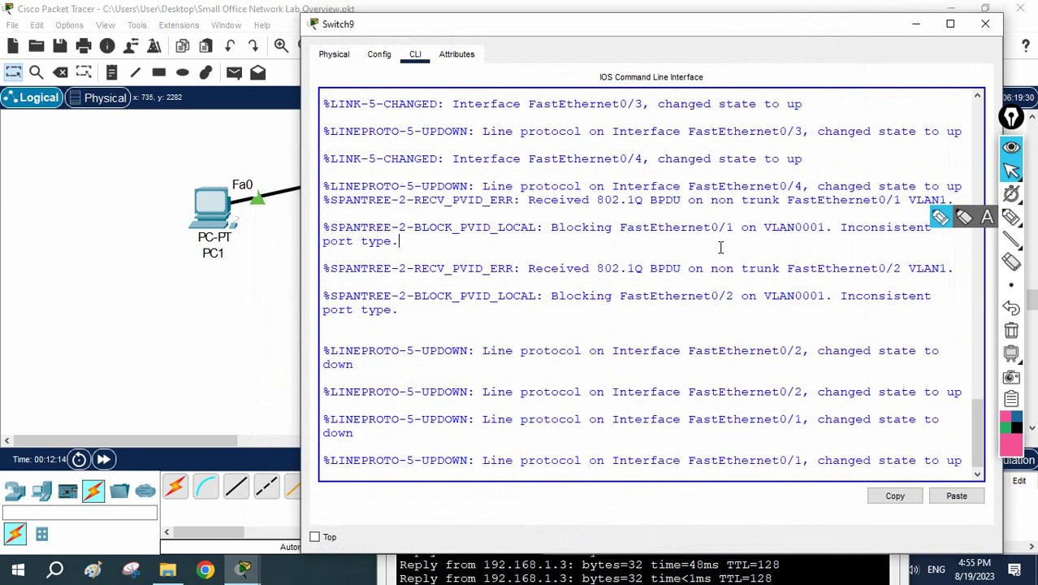
{"action": "key", "text": "Return"}
{"action": "key", "text": "Return"}
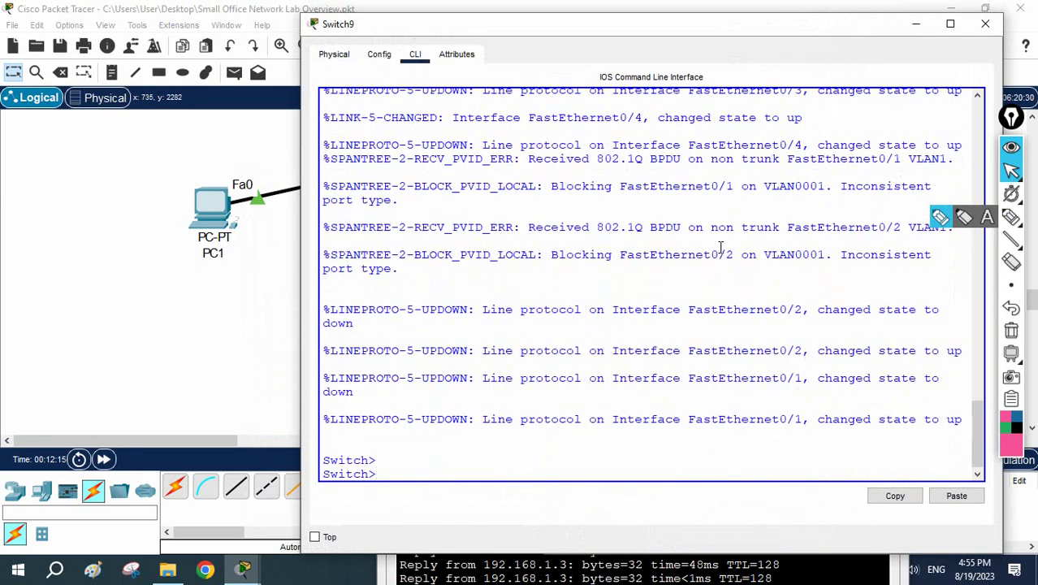
{"action": "type", "text": "en"}
{"action": "key", "text": "Return"}
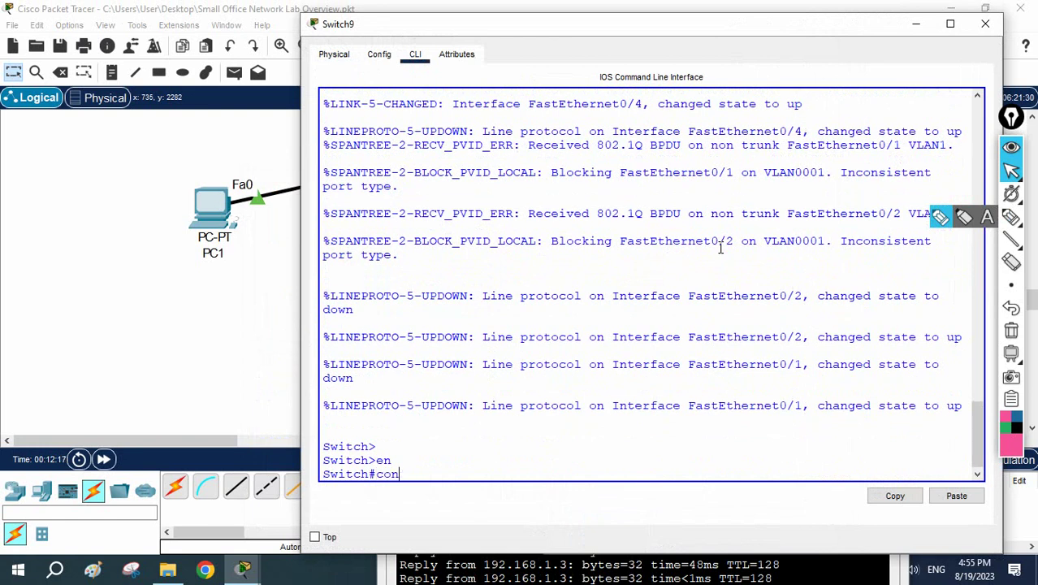
Run 'sh int trunk' on Switch9 and highlight the auto mode of both ports.
{"action": "type", "text": "sh int t"}
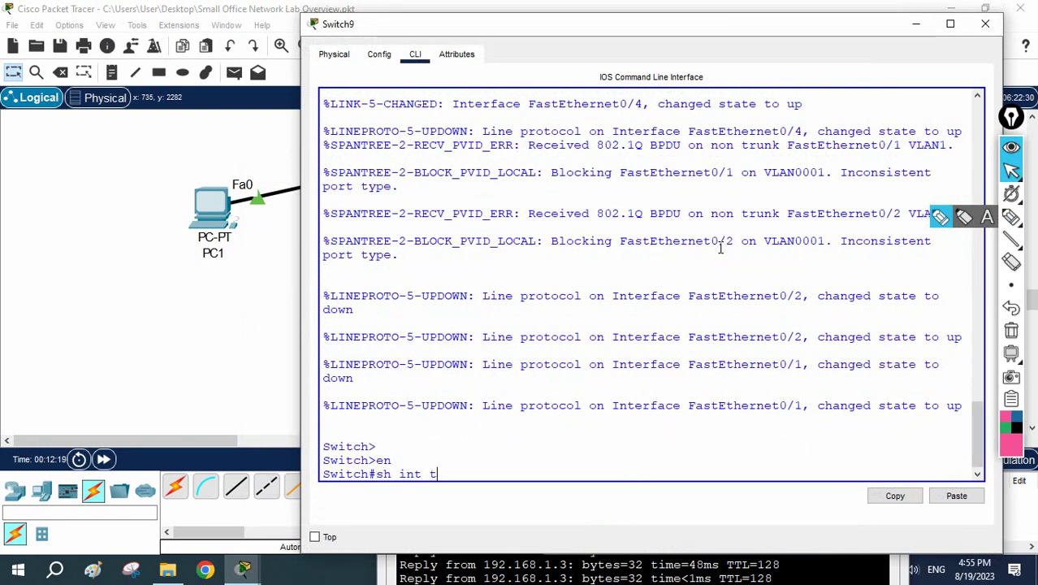
{"action": "type", "text": "r"}
{"action": "key", "text": "Tab"}
{"action": "key", "text": "Return"}
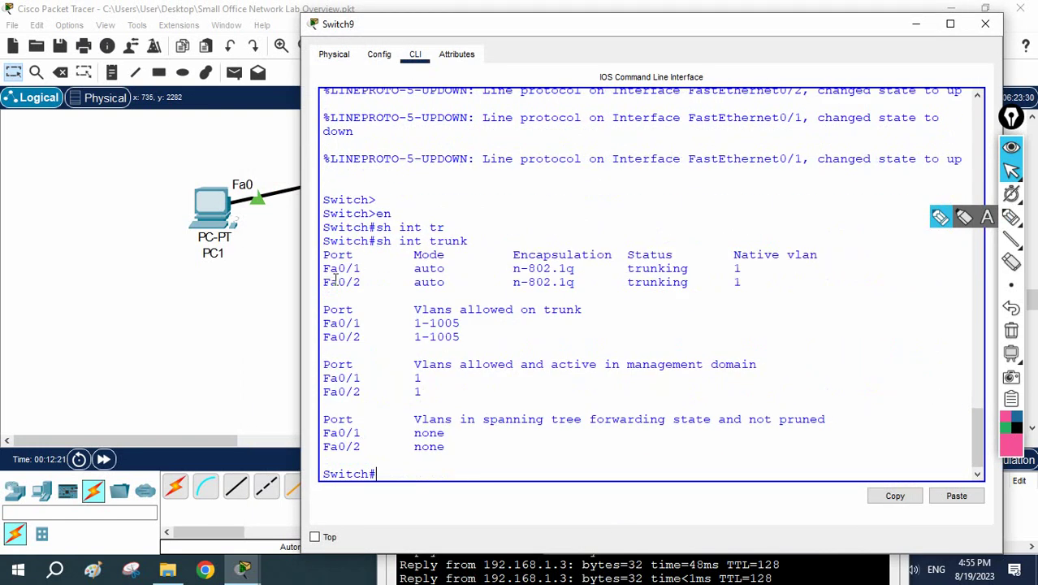
{"action": "mouse_move", "coordinate": [456, 284]}
{"action": "left_mouse_down"}
{"action": "mouse_move", "coordinate": [416, 283]}
{"action": "mouse_move", "coordinate": [413, 269]}
{"action": "mouse_move", "coordinate": [437, 282]}
{"action": "left_mouse_up"}
{"action": "left_click", "coordinate": [421, 272]}
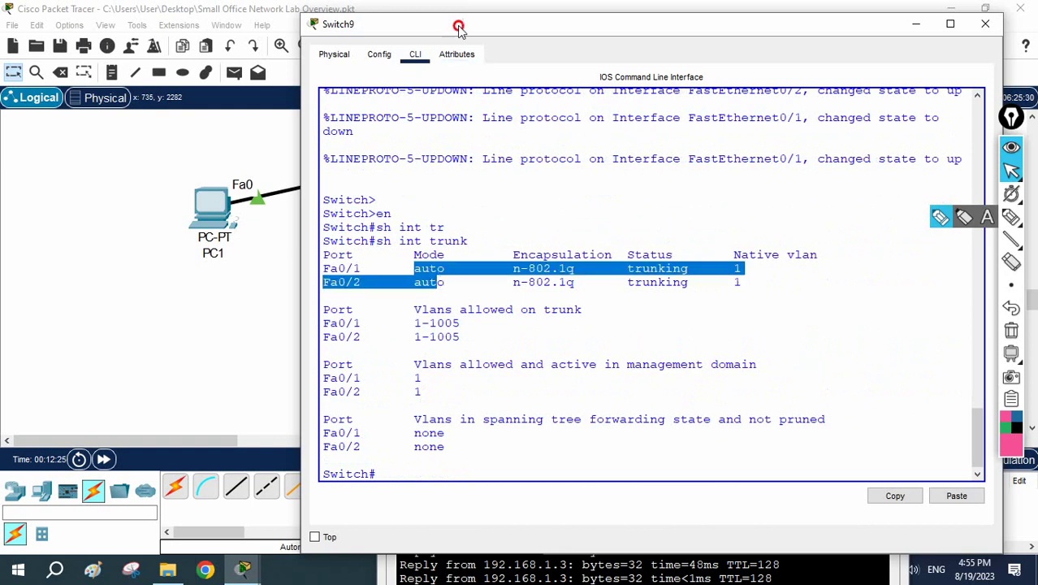
{"action": "left_click_drag", "start_coordinate": [456, 25], "coordinate": [422, 204]}
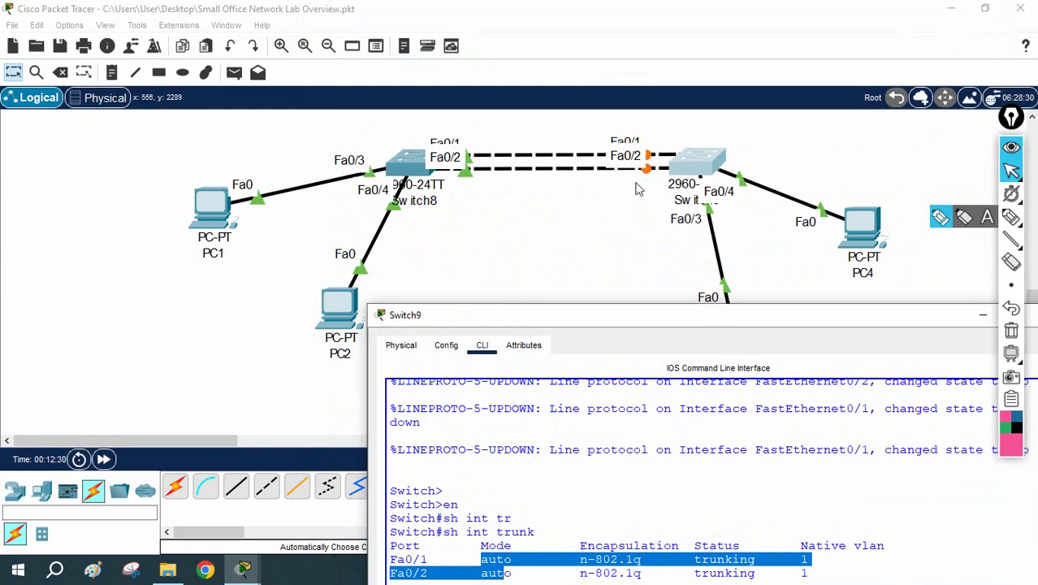
{"action": "left_click_drag", "start_coordinate": [611, 318], "coordinate": [576, 132]}
{"action": "left_click", "coordinate": [561, 329]}
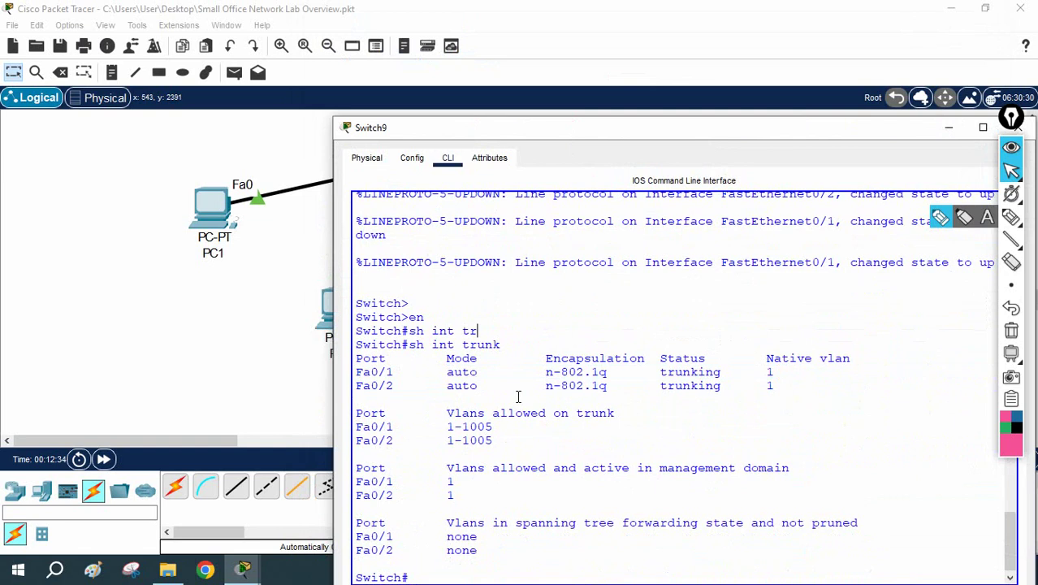
Highlight the auto mode of Fa0/1 and Fa0/2 and the n-802.1q encapsulation.
{"action": "left_click_drag", "start_coordinate": [441, 371], "coordinate": [484, 372]}
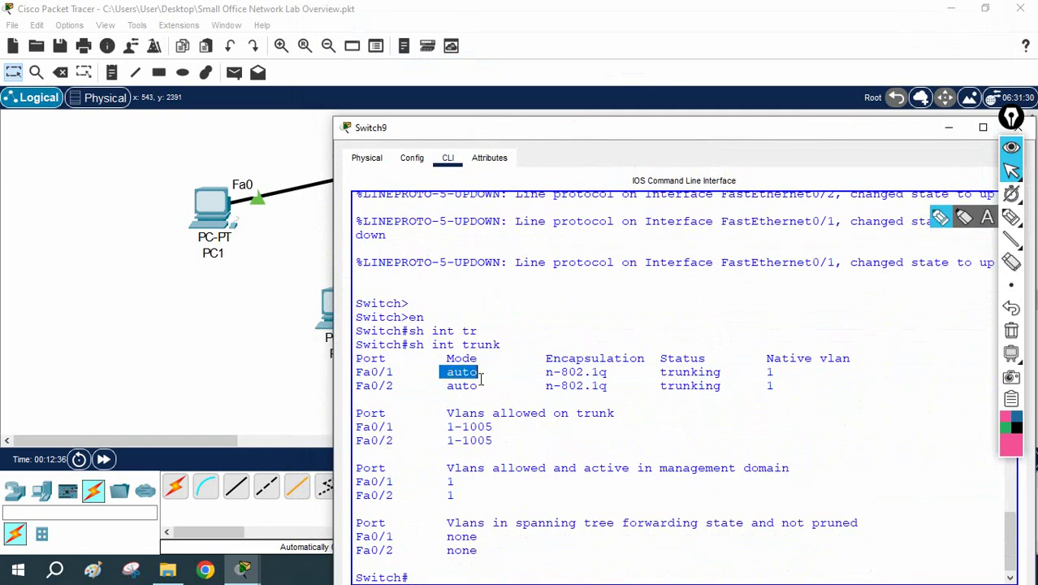
{"action": "double_click", "coordinate": [447, 386]}
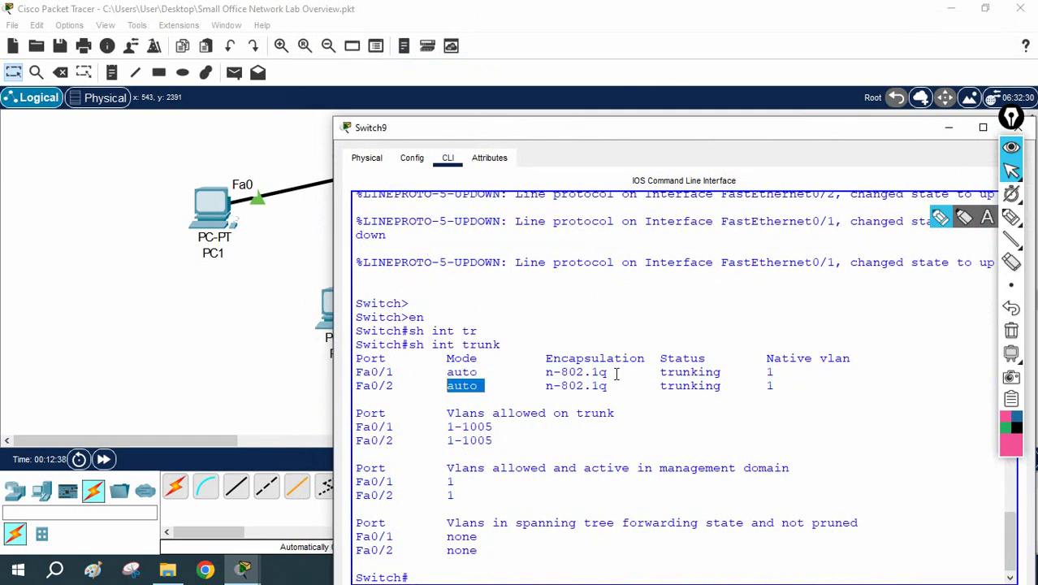
{"action": "left_click_drag", "start_coordinate": [616, 372], "coordinate": [571, 387]}
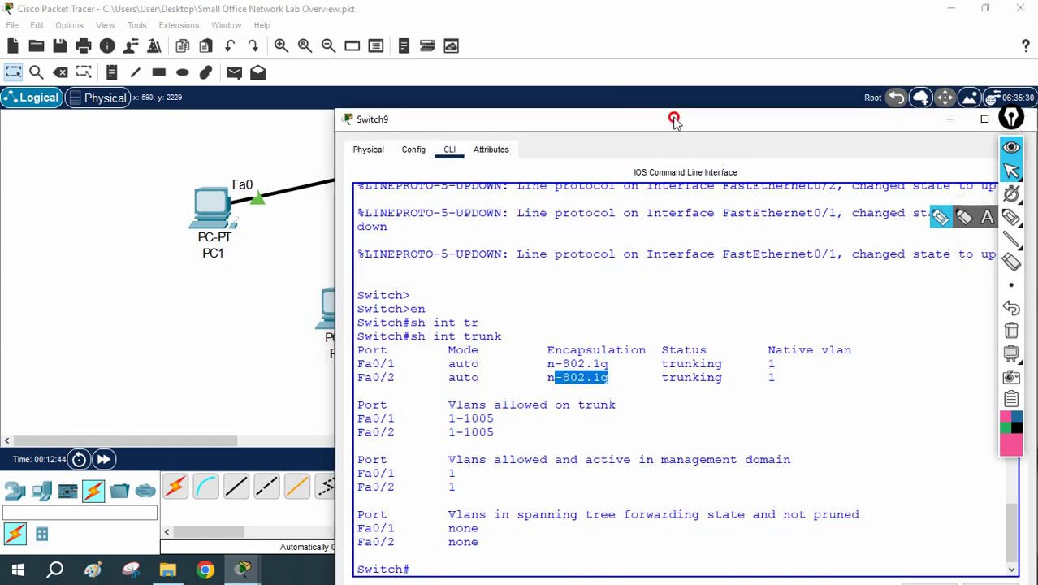
{"action": "left_click_drag", "start_coordinate": [677, 122], "coordinate": [547, 205]}
{"action": "left_click", "coordinate": [632, 167]}
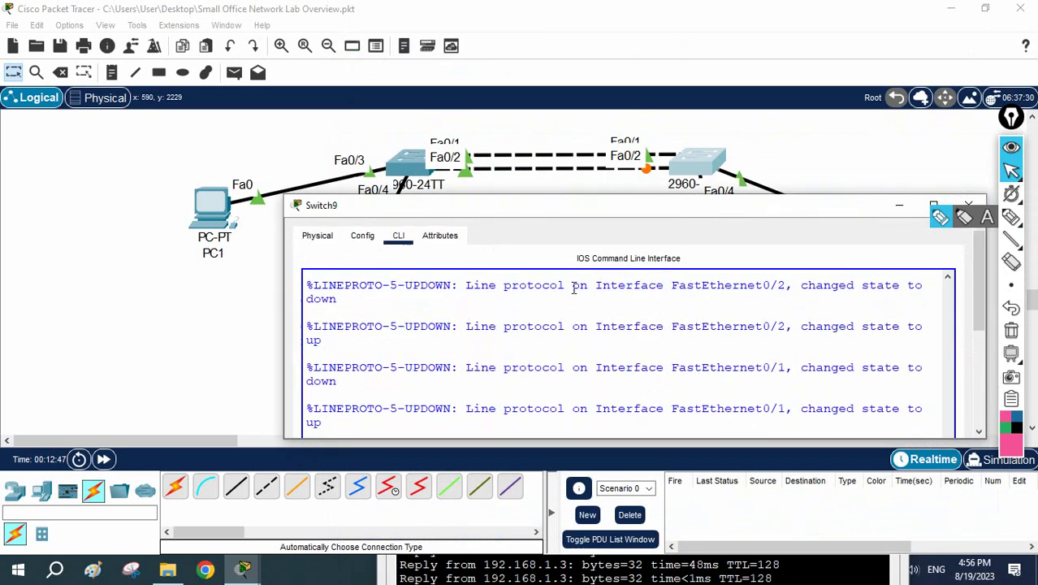
In global configuration, set interface range Fa0/1-2 to switchport mode trunk.
{"action": "scroll", "coordinate": [578, 309], "scroll_direction": "down", "scroll_amount": 10}
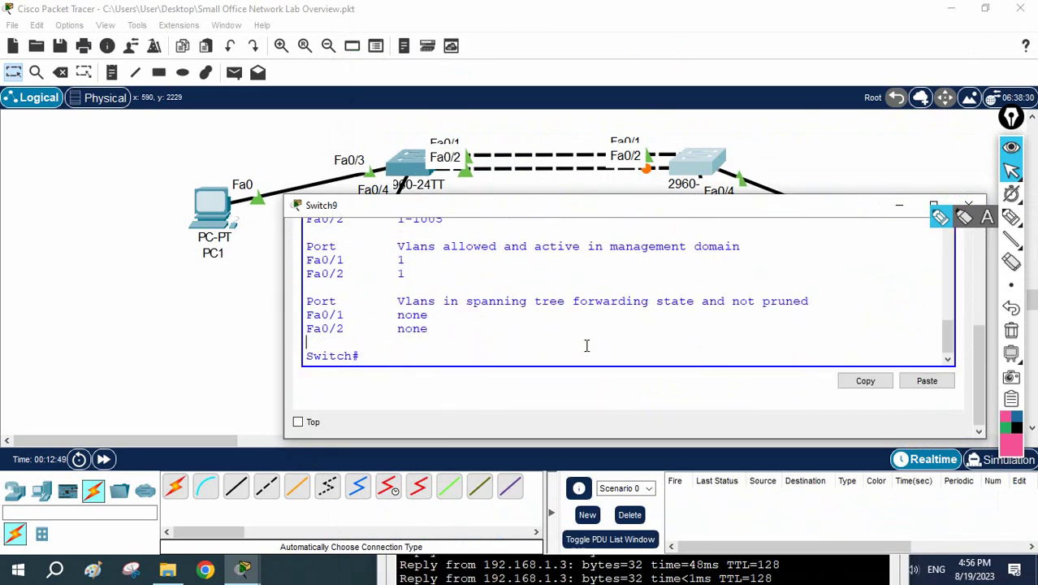
{"action": "type", "text": "g t"}
{"action": "key", "text": "Return"}
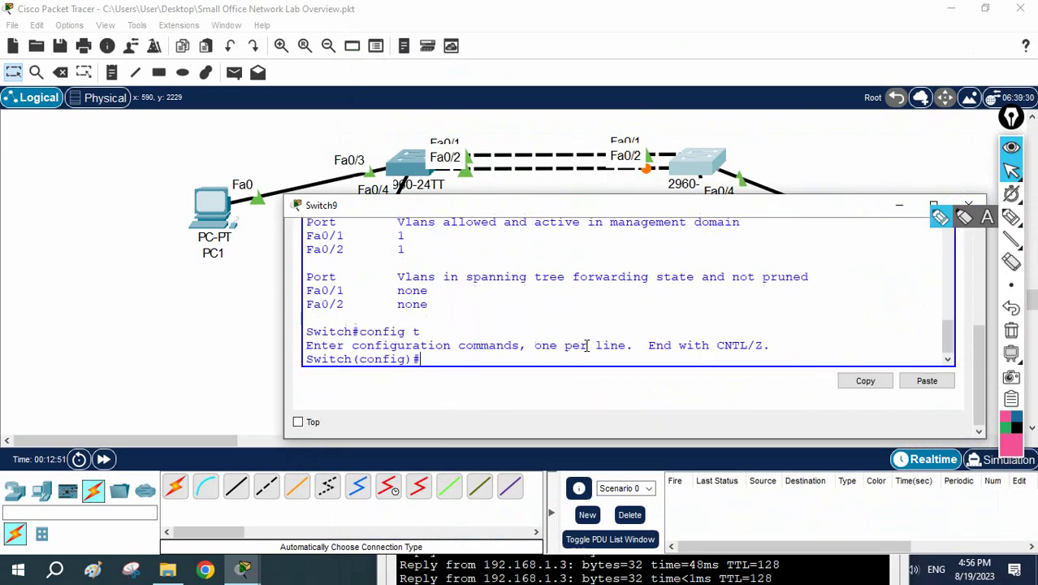
{"action": "type", "text": "int r"}
{"action": "key", "text": "Tab"}
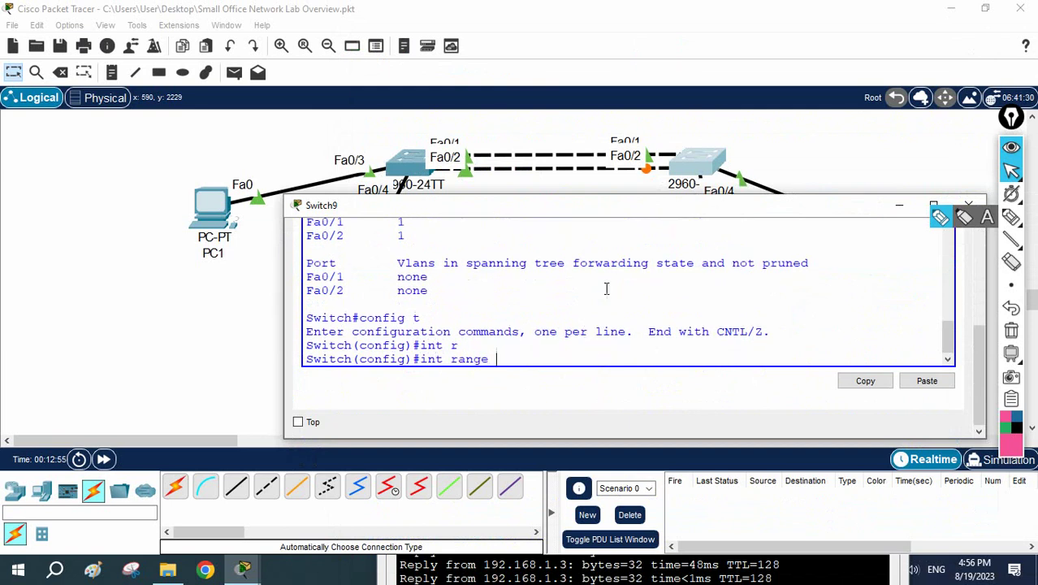
{"action": "type", "text": "f0/1-2"}
{"action": "key", "text": "Return"}
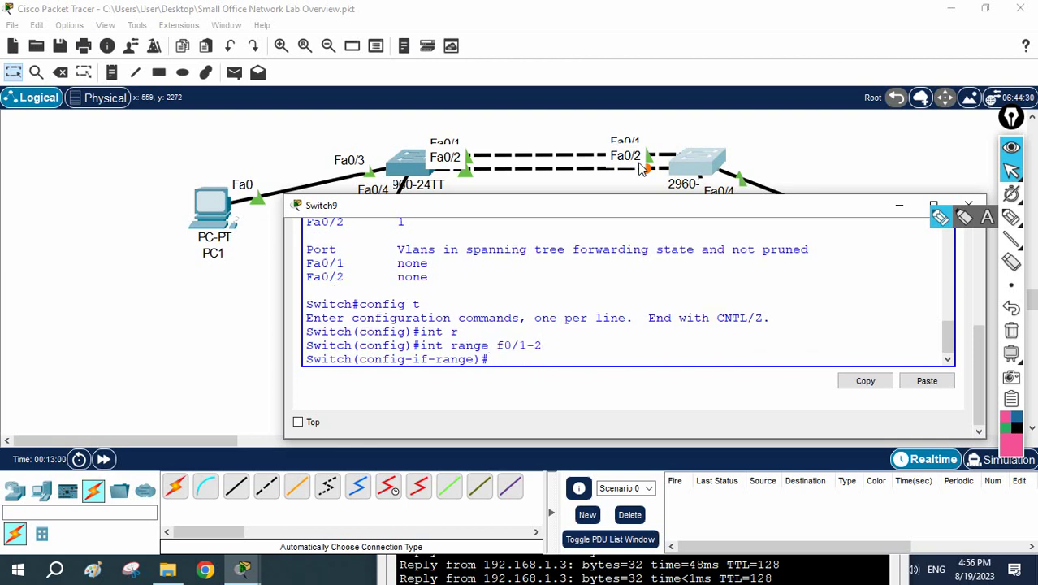
{"action": "type", "text": "sw"}
{"action": "key", "text": "Tab"}
{"action": "type", "text": "mo"}
{"action": "key", "text": "Tab"}
{"action": "type", "text": "tr"}
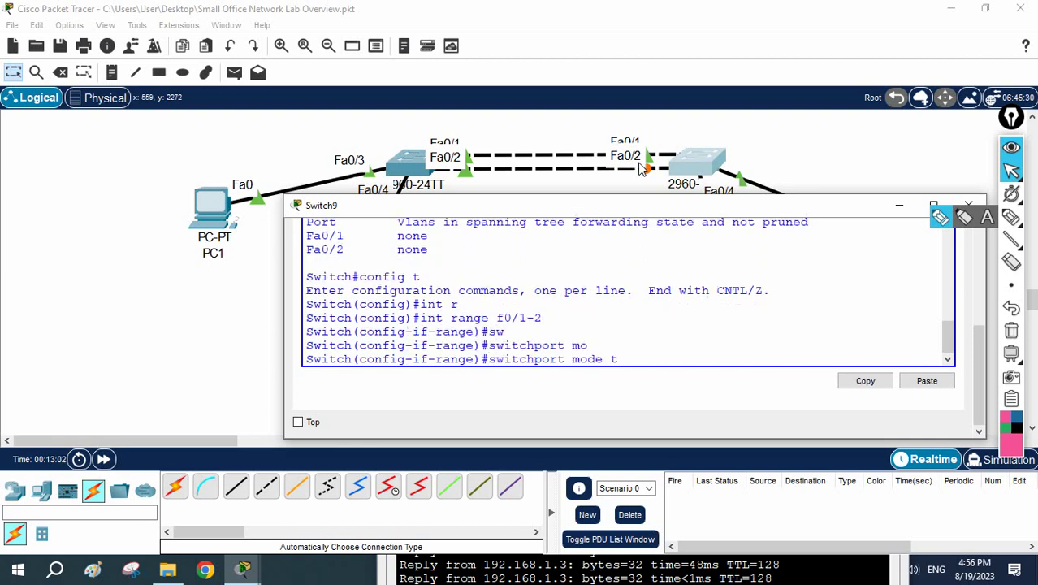
{"action": "key", "text": "Tab"}
{"action": "key", "text": "Return"}
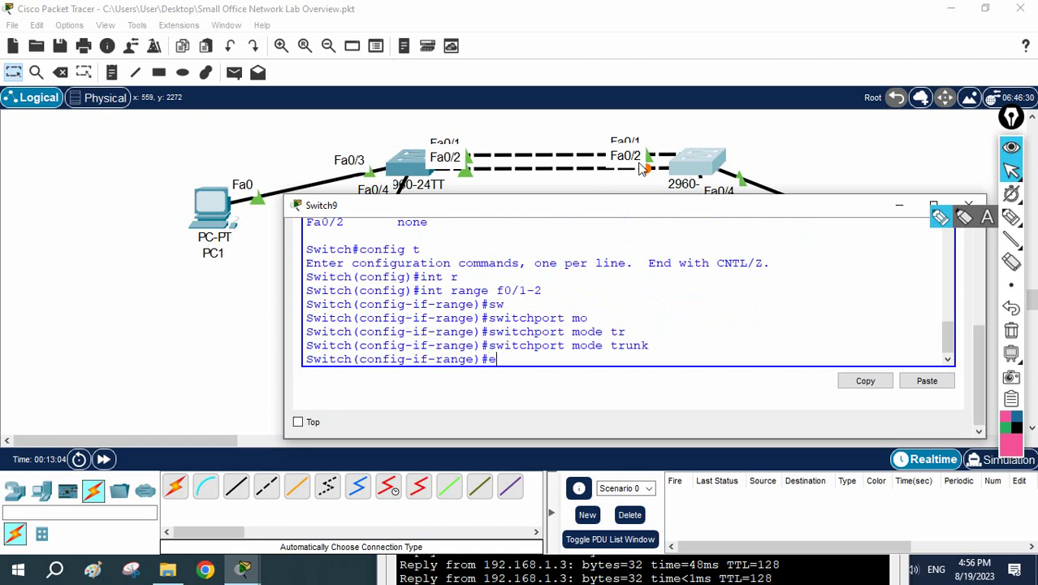
Exit to privileged mode and verify with 'sh int trunk' that both ports now trunk.
{"action": "type", "text": "exit"}
{"action": "key", "text": "Return"}
{"action": "key", "text": "Return"}
{"action": "key", "text": "Return"}
{"action": "type", "text": "exit"}
{"action": "key", "text": "Return"}
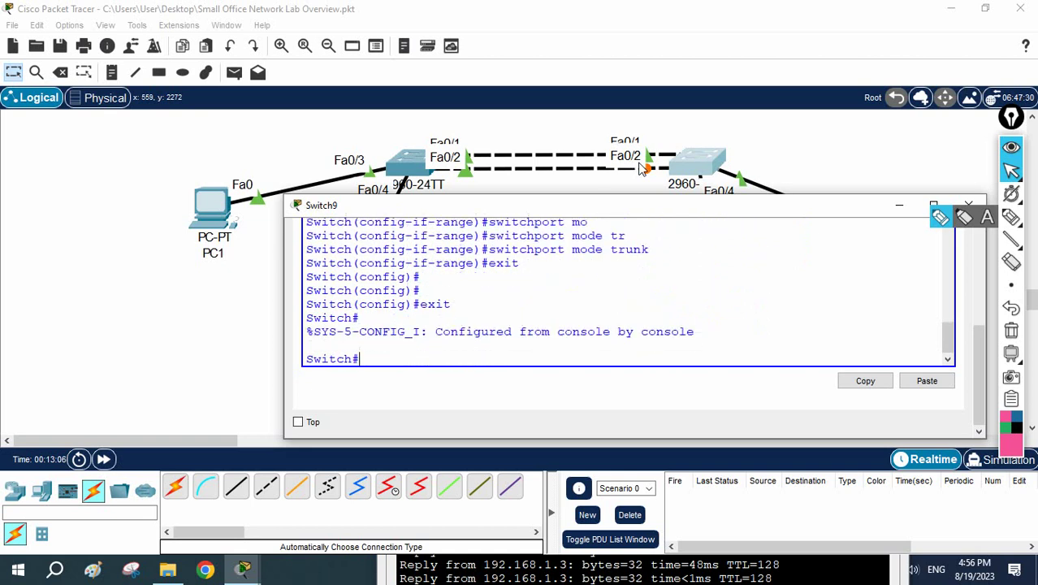
{"action": "key", "text": "Return"}
{"action": "type", "text": "s"}
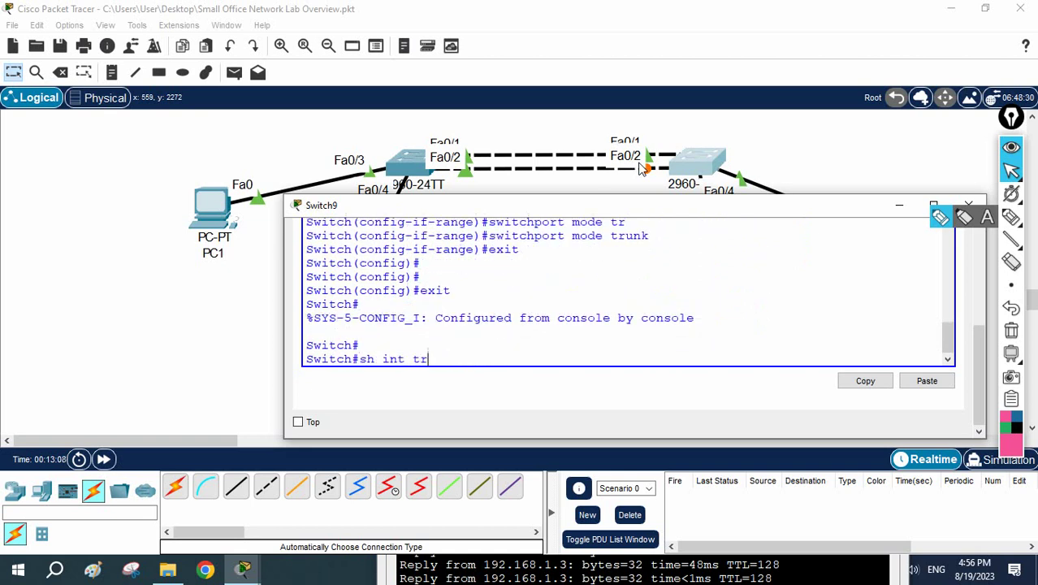
{"action": "type", "text": "h int tr"}
{"action": "key", "text": "Return"}
{"action": "key", "text": "Return"}
{"action": "key", "text": "Return"}
{"action": "key", "text": "Return"}
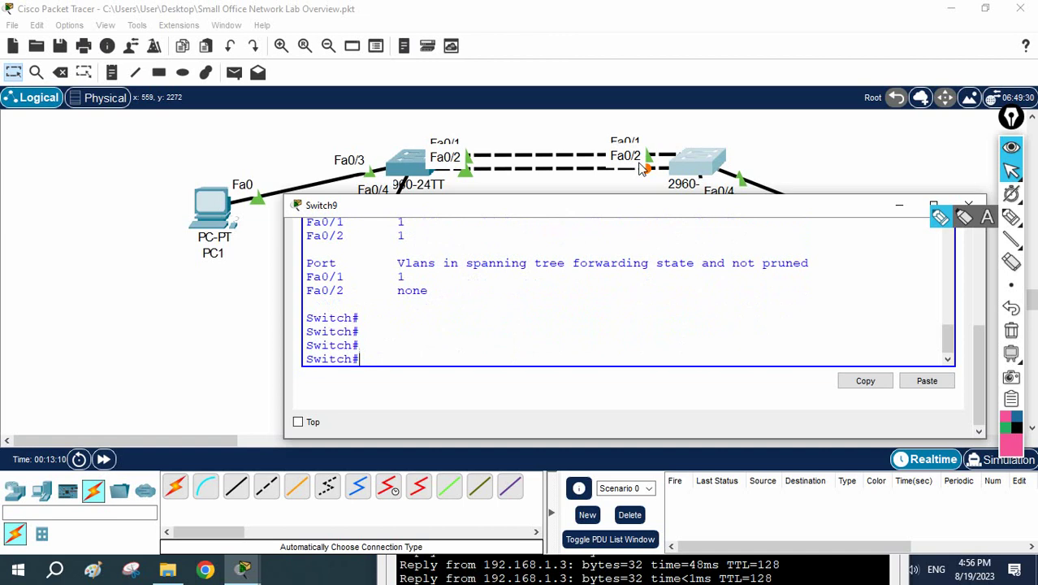
{"action": "scroll", "coordinate": [607, 308], "scroll_direction": "up", "scroll_amount": 5}
{"action": "scroll", "coordinate": [476, 308], "scroll_direction": "down", "scroll_amount": 1}
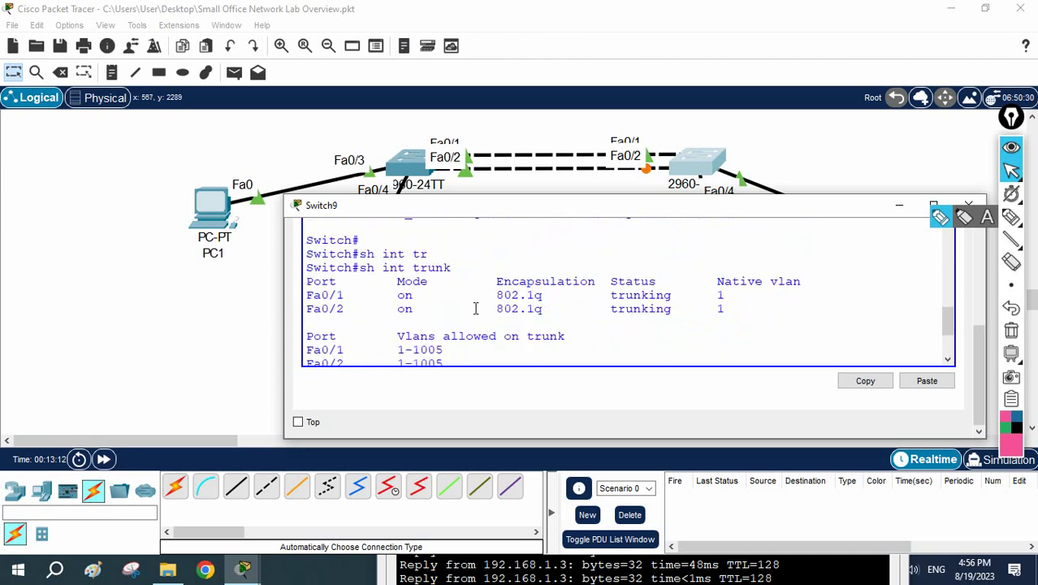
{"action": "left_click_drag", "start_coordinate": [403, 307], "coordinate": [312, 291]}
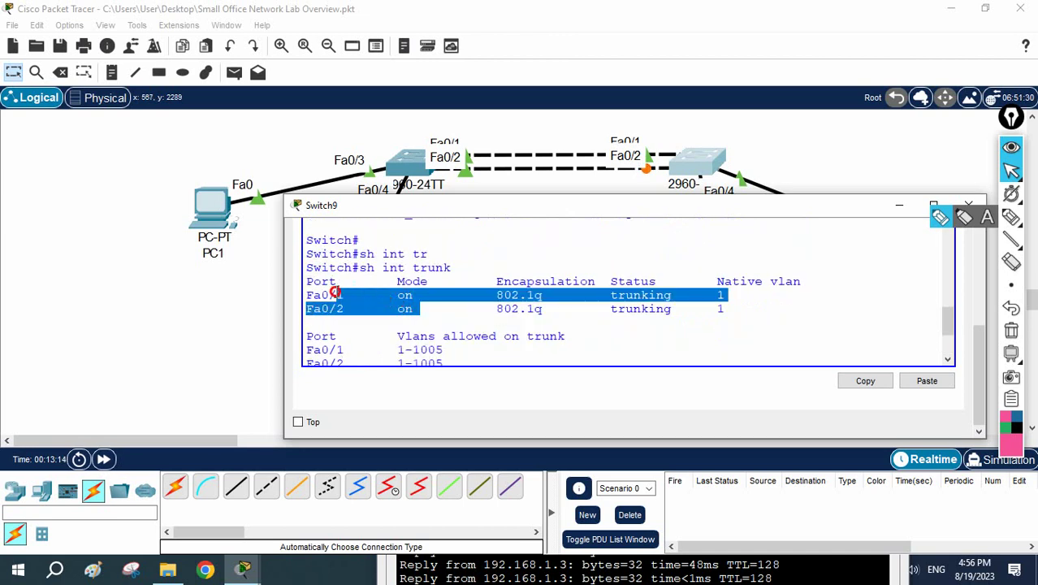
{"action": "left_click", "coordinate": [656, 315]}
Save Switch9's running configuration with 'wr' and hide its console window.
{"action": "scroll", "coordinate": [661, 314], "scroll_direction": "down", "scroll_amount": 4}
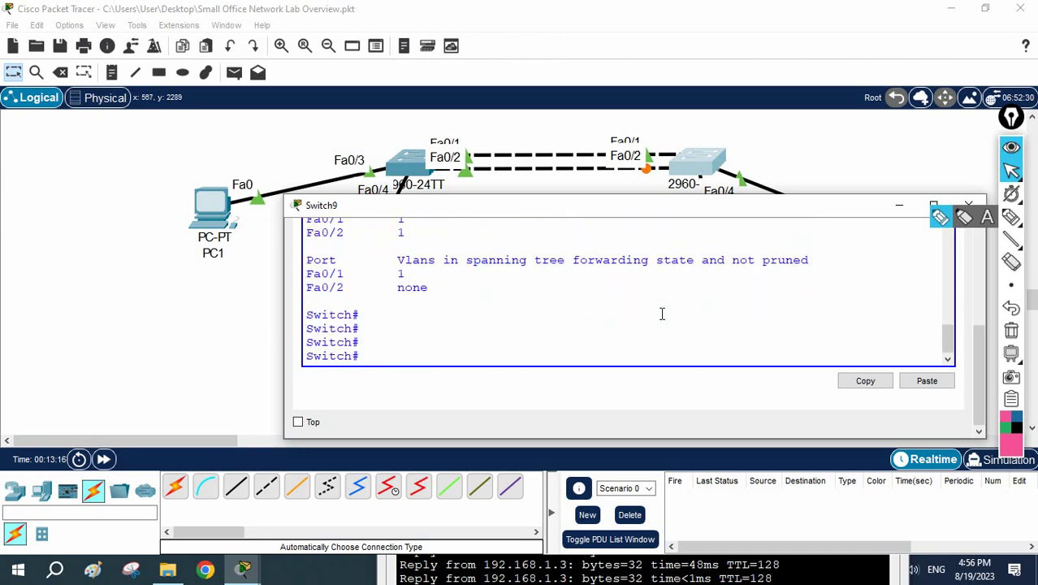
{"action": "type", "text": "wr"}
{"action": "key", "text": "Return"}
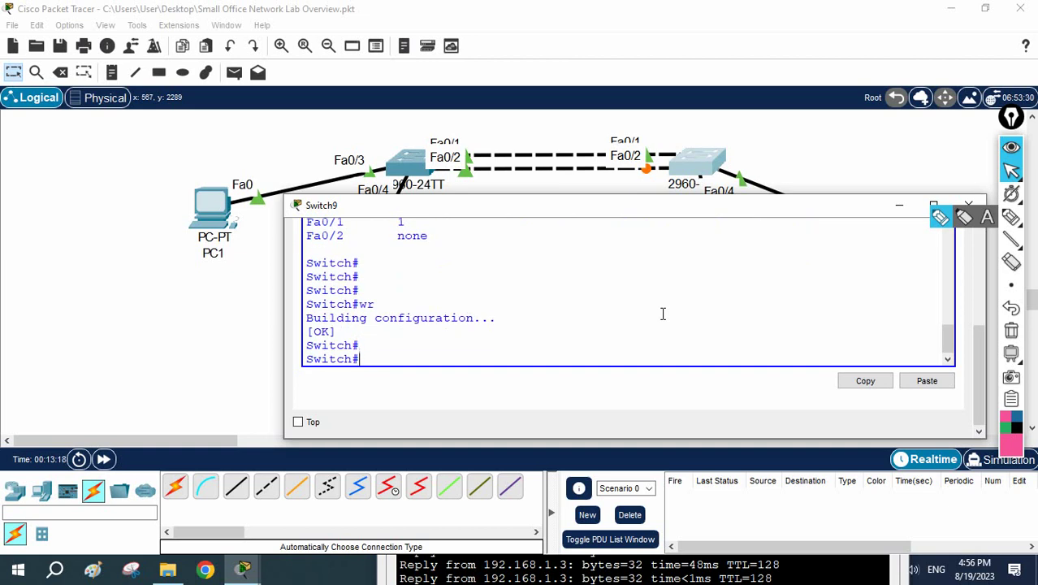
{"action": "left_click", "coordinate": [898, 205]}
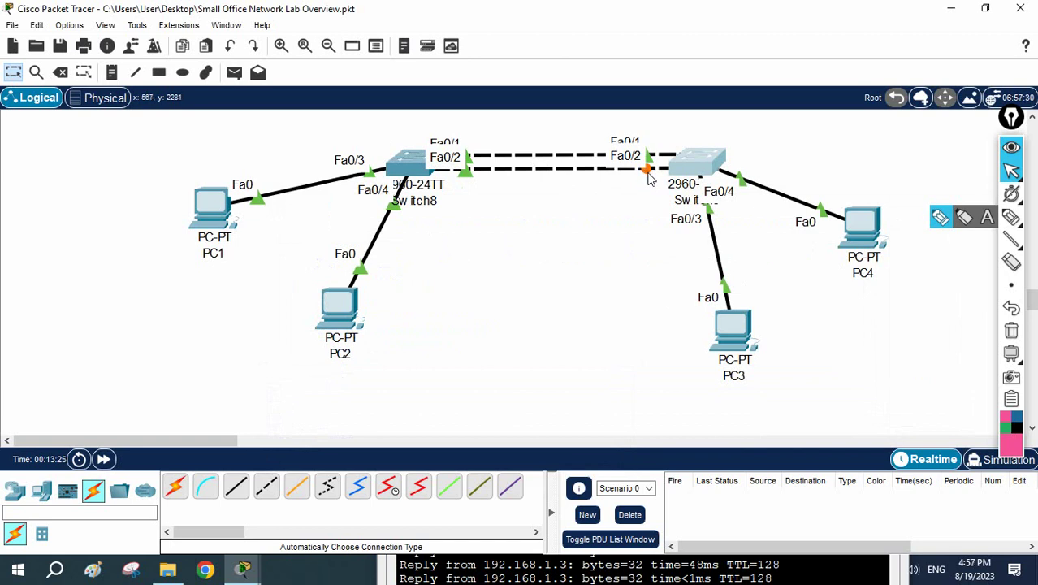
{"action": "left_click", "coordinate": [940, 220]}
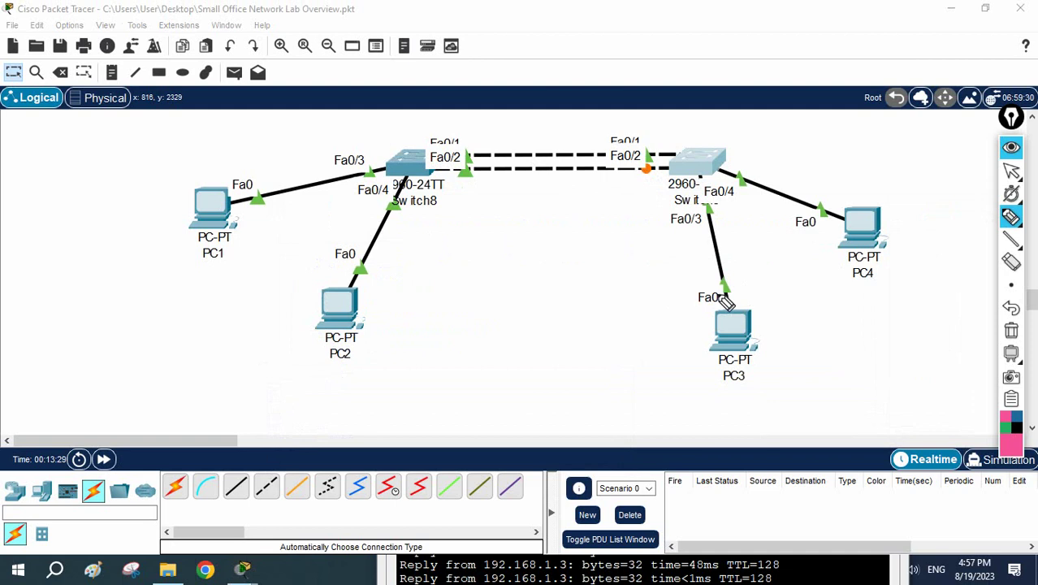
{"action": "mouse_move", "coordinate": [510, 251]}
{"action": "left_mouse_down"}
{"action": "mouse_move", "coordinate": [496, 269]}
{"action": "mouse_move", "coordinate": [534, 246]}
{"action": "left_mouse_up"}
{"action": "mouse_move", "coordinate": [526, 246]}
{"action": "left_mouse_down"}
{"action": "mouse_move", "coordinate": [526, 262]}
{"action": "mouse_move", "coordinate": [549, 249]}
{"action": "left_mouse_up"}
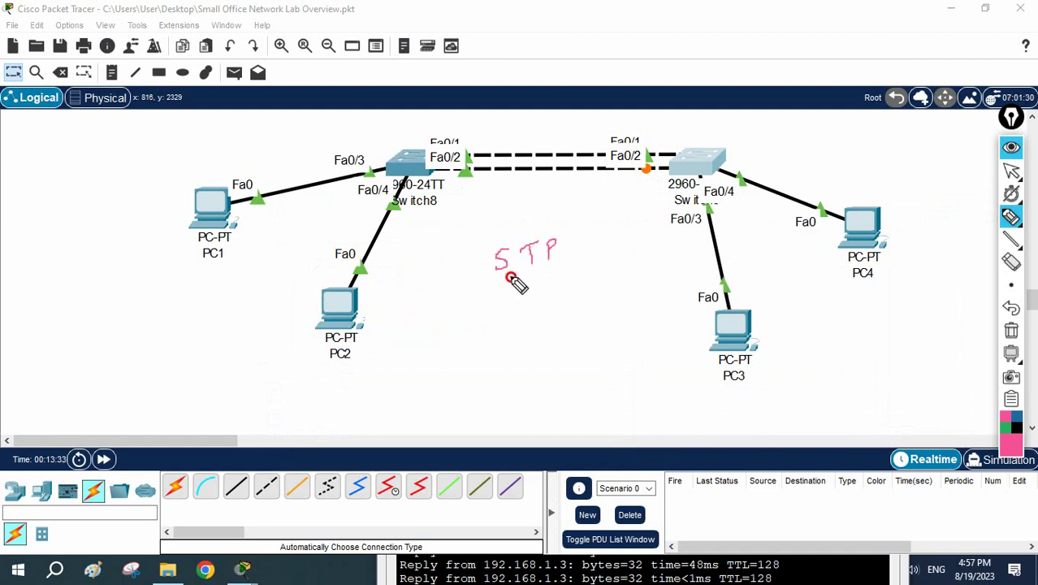
{"action": "left_click_drag", "start_coordinate": [509, 276], "coordinate": [562, 267]}
{"action": "left_click_drag", "start_coordinate": [512, 282], "coordinate": [565, 274]}
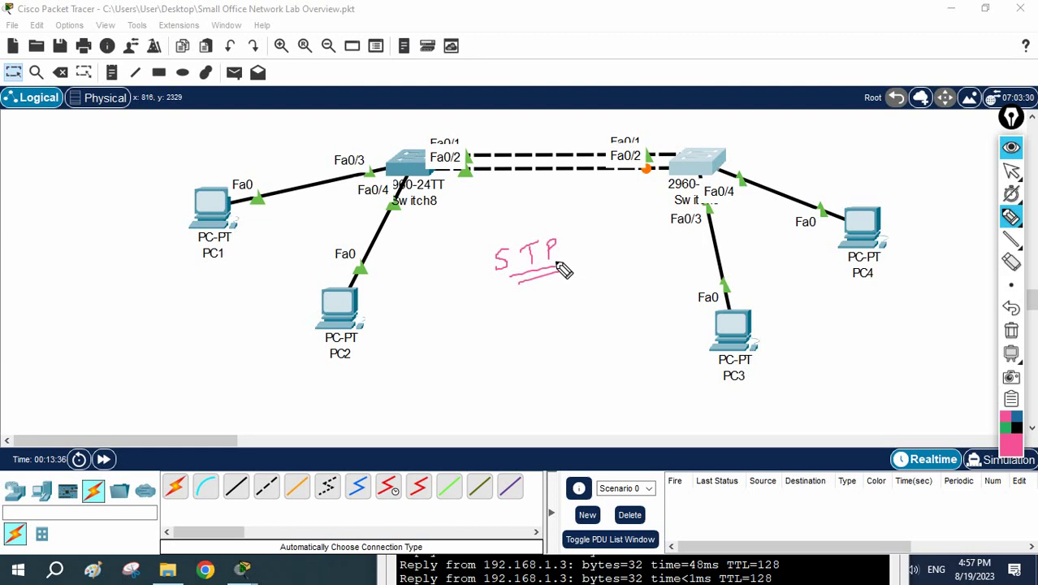
{"action": "mouse_move", "coordinate": [424, 163]}
{"action": "left_mouse_down"}
{"action": "mouse_move", "coordinate": [621, 133]}
{"action": "mouse_move", "coordinate": [670, 154]}
{"action": "mouse_move", "coordinate": [662, 170]}
{"action": "mouse_move", "coordinate": [618, 176]}
{"action": "mouse_move", "coordinate": [412, 165]}
{"action": "mouse_move", "coordinate": [492, 130]}
{"action": "mouse_move", "coordinate": [641, 149]}
{"action": "mouse_move", "coordinate": [661, 167]}
{"action": "mouse_move", "coordinate": [573, 190]}
{"action": "mouse_move", "coordinate": [449, 189]}
{"action": "mouse_move", "coordinate": [430, 140]}
{"action": "mouse_move", "coordinate": [553, 118]}
{"action": "mouse_move", "coordinate": [641, 162]}
{"action": "left_mouse_up"}
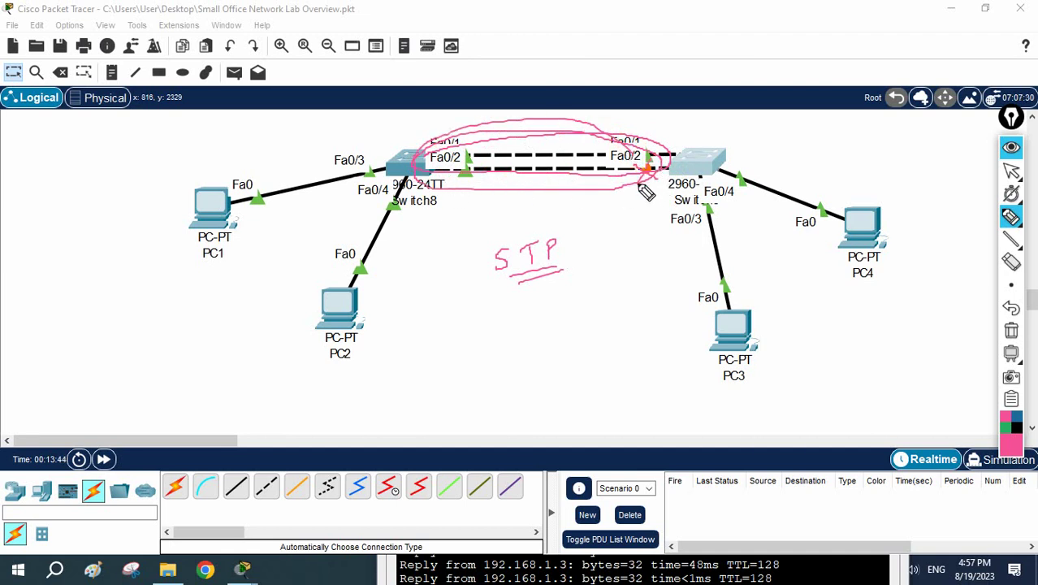
{"action": "mouse_move", "coordinate": [638, 160]}
{"action": "left_mouse_down"}
{"action": "mouse_move", "coordinate": [667, 180]}
{"action": "mouse_move", "coordinate": [650, 160]}
{"action": "mouse_move", "coordinate": [643, 198]}
{"action": "mouse_move", "coordinate": [667, 194]}
{"action": "mouse_move", "coordinate": [647, 194]}
{"action": "mouse_move", "coordinate": [668, 175]}
{"action": "left_mouse_up"}
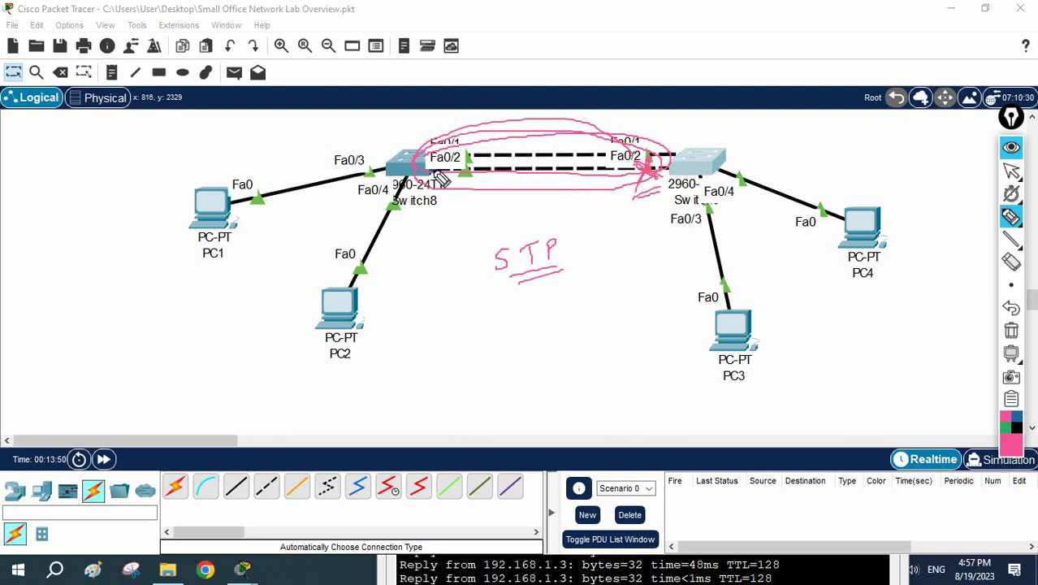
{"action": "left_click_drag", "start_coordinate": [454, 163], "coordinate": [458, 169]}
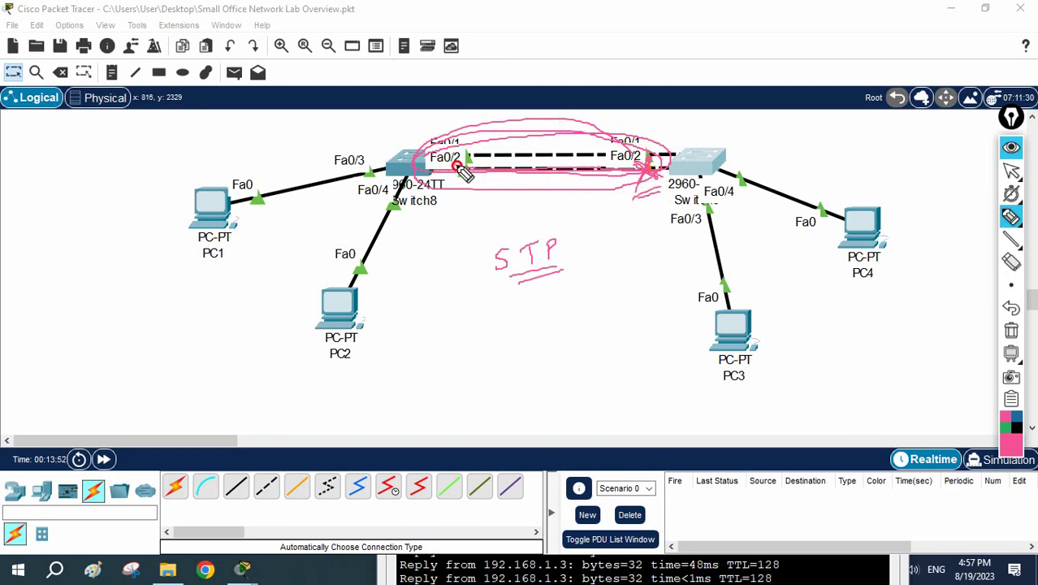
{"action": "left_click_drag", "start_coordinate": [575, 170], "coordinate": [614, 241]}
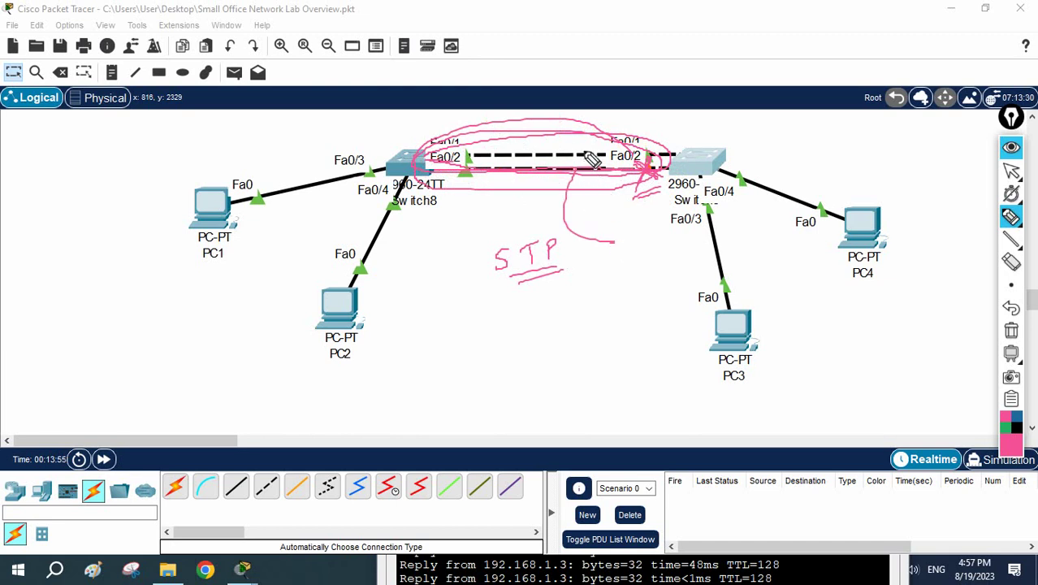
{"action": "left_click", "coordinate": [1011, 330]}
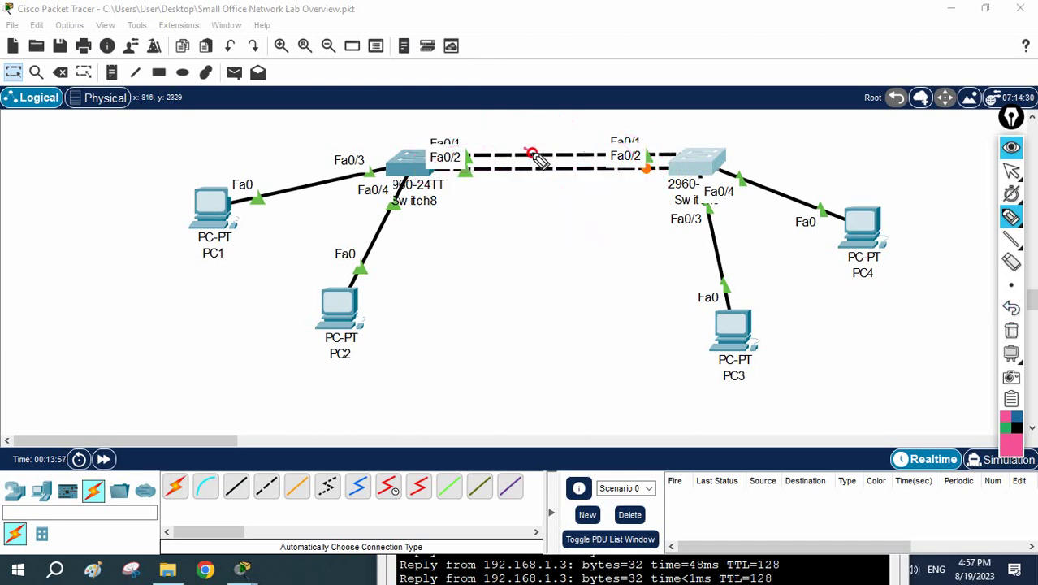
{"action": "mouse_move", "coordinate": [533, 154]}
{"action": "left_mouse_down"}
{"action": "mouse_move", "coordinate": [535, 179]}
{"action": "mouse_move", "coordinate": [572, 168]}
{"action": "left_mouse_up"}
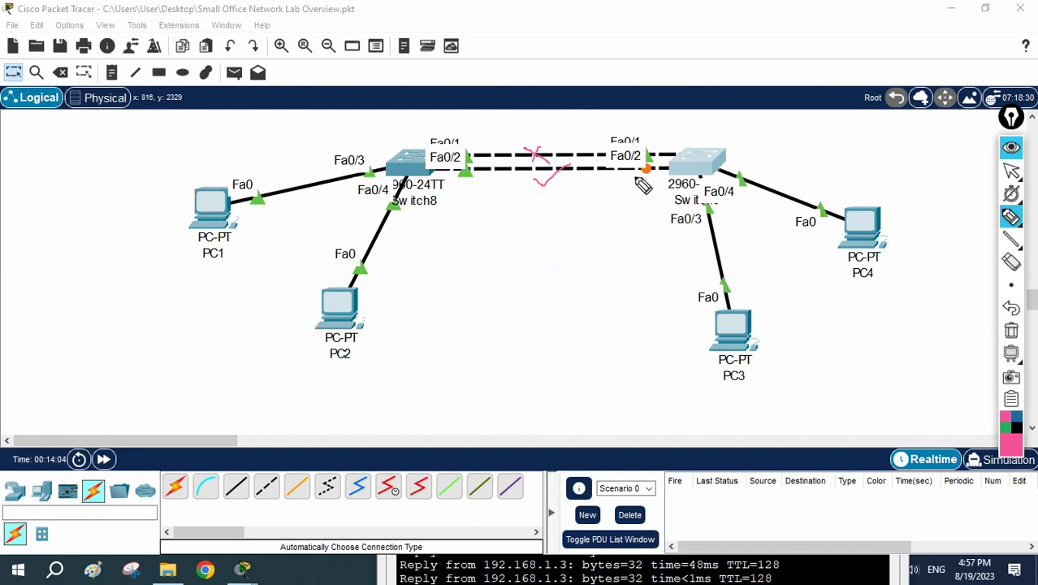
{"action": "mouse_move", "coordinate": [637, 175]}
{"action": "left_mouse_down"}
{"action": "mouse_move", "coordinate": [649, 158]}
{"action": "mouse_move", "coordinate": [623, 189]}
{"action": "left_mouse_up"}
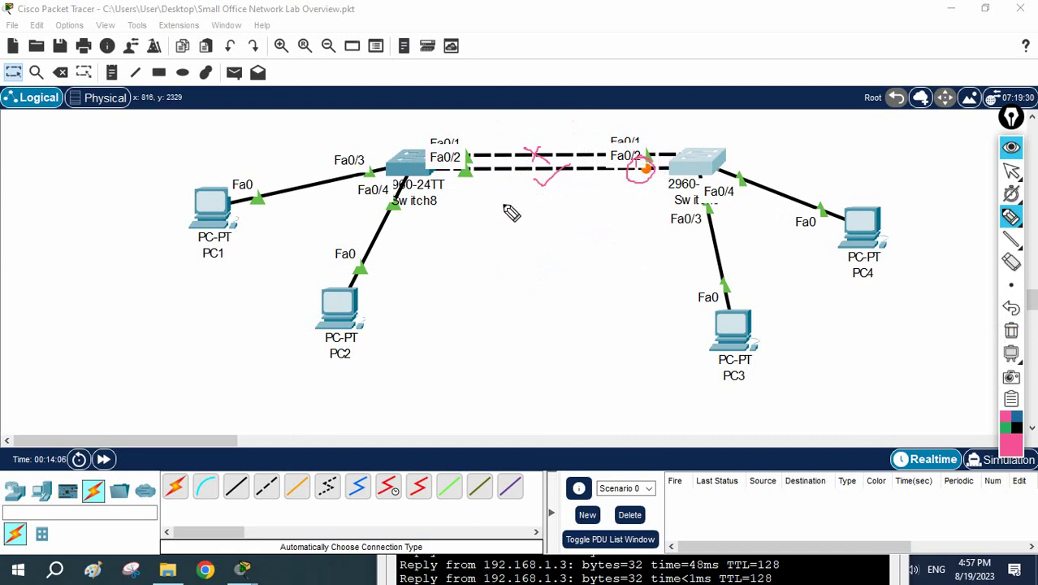
{"action": "left_click", "coordinate": [419, 259]}
{"action": "mouse_move", "coordinate": [418, 259]}
{"action": "left_mouse_down"}
{"action": "mouse_move", "coordinate": [410, 275]}
{"action": "mouse_move", "coordinate": [443, 261]}
{"action": "mouse_move", "coordinate": [460, 273]}
{"action": "mouse_move", "coordinate": [517, 265]}
{"action": "left_mouse_up"}
{"action": "left_click", "coordinate": [455, 254]}
{"action": "mouse_move", "coordinate": [467, 241]}
{"action": "left_mouse_down"}
{"action": "mouse_move", "coordinate": [536, 263]}
{"action": "mouse_move", "coordinate": [546, 245]}
{"action": "mouse_move", "coordinate": [564, 258]}
{"action": "mouse_move", "coordinate": [561, 233]}
{"action": "mouse_move", "coordinate": [574, 257]}
{"action": "mouse_move", "coordinate": [627, 241]}
{"action": "mouse_move", "coordinate": [682, 255]}
{"action": "left_mouse_up"}
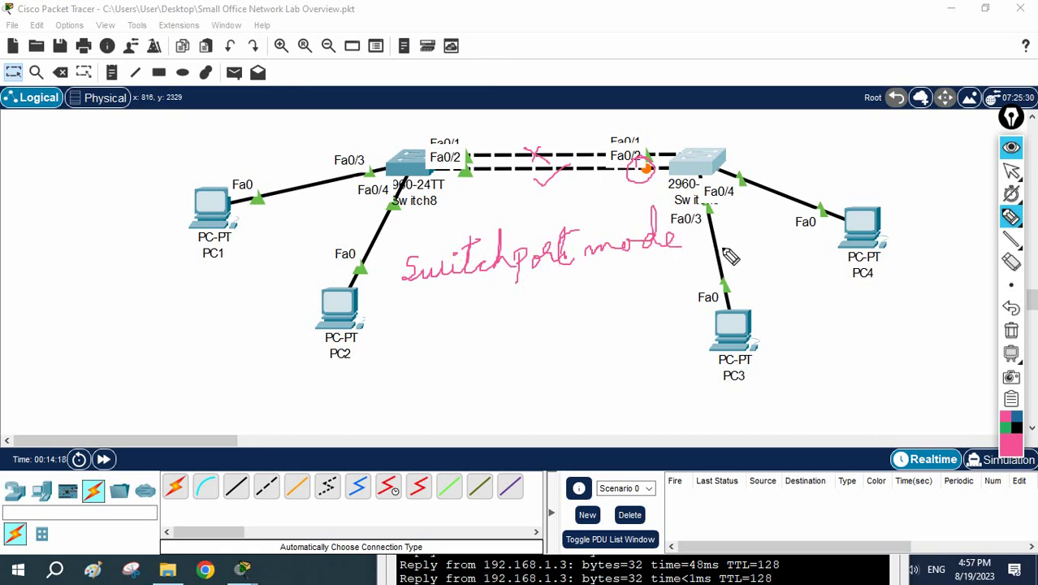
{"action": "mouse_move", "coordinate": [735, 208]}
{"action": "left_mouse_down"}
{"action": "mouse_move", "coordinate": [748, 231]}
{"action": "mouse_move", "coordinate": [787, 233]}
{"action": "mouse_move", "coordinate": [824, 218]}
{"action": "mouse_move", "coordinate": [824, 232]}
{"action": "mouse_move", "coordinate": [760, 205]}
{"action": "left_mouse_up"}
{"action": "left_click_drag", "start_coordinate": [487, 304], "coordinate": [601, 284]}
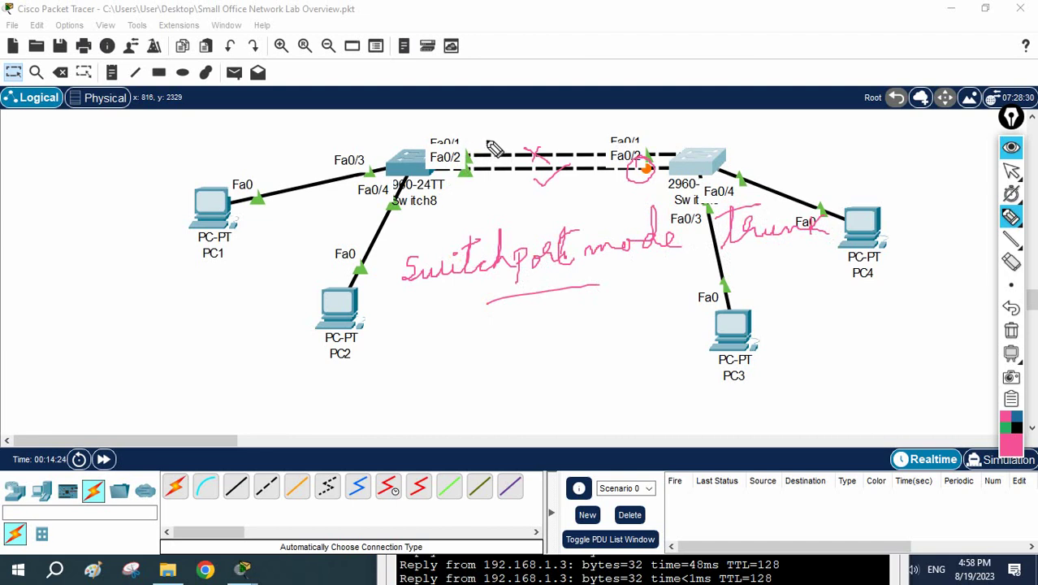
{"action": "left_click", "coordinate": [1011, 327]}
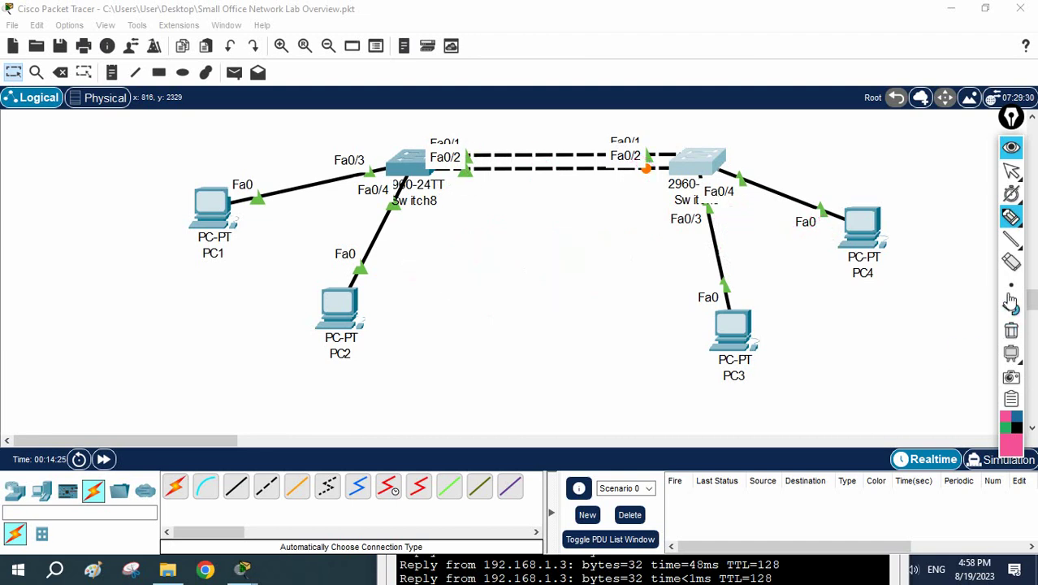
{"action": "left_click", "coordinate": [1009, 171]}
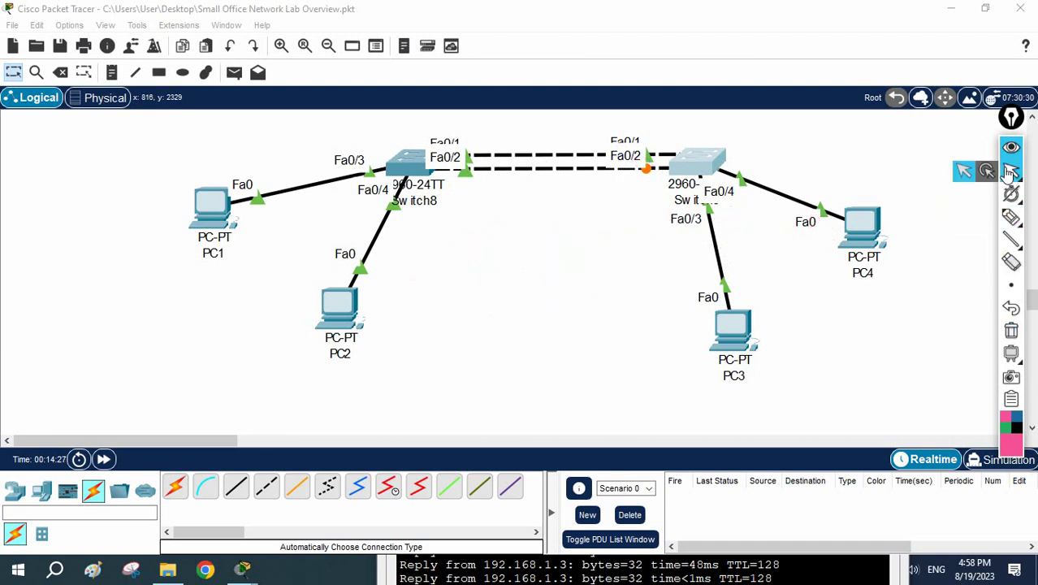